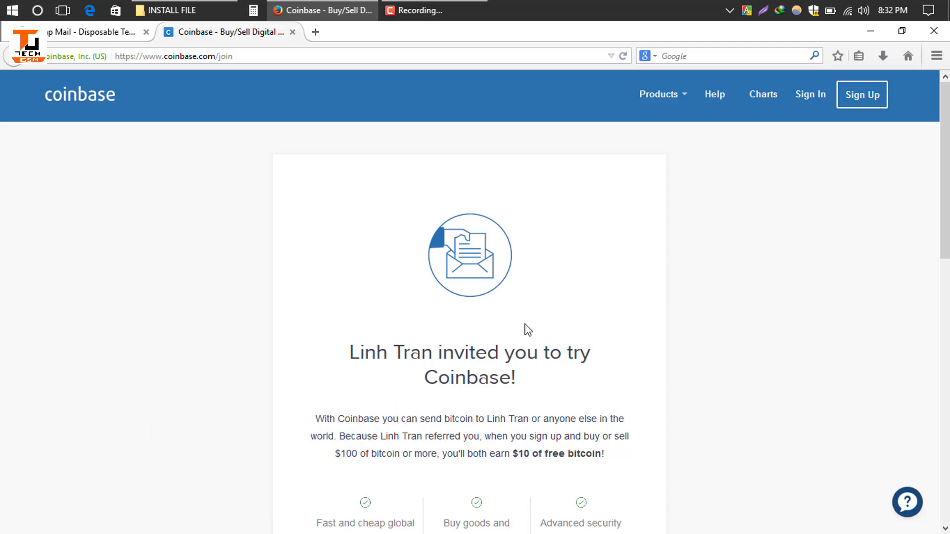
# Scroll to the Coinbase signup form and enter 'tech' as the first name.
pyautogui.scroll(-3, 268, 276)
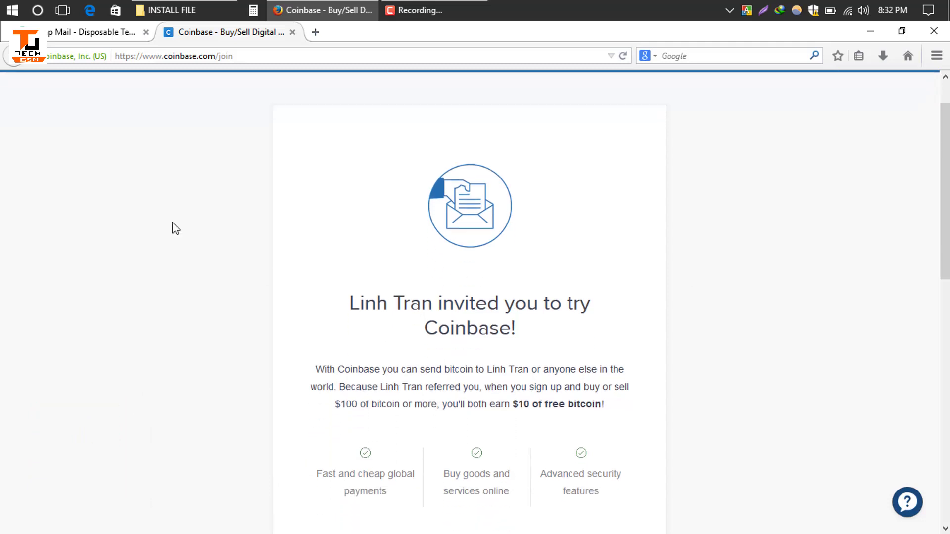
pyautogui.scroll(3, 560, 240)
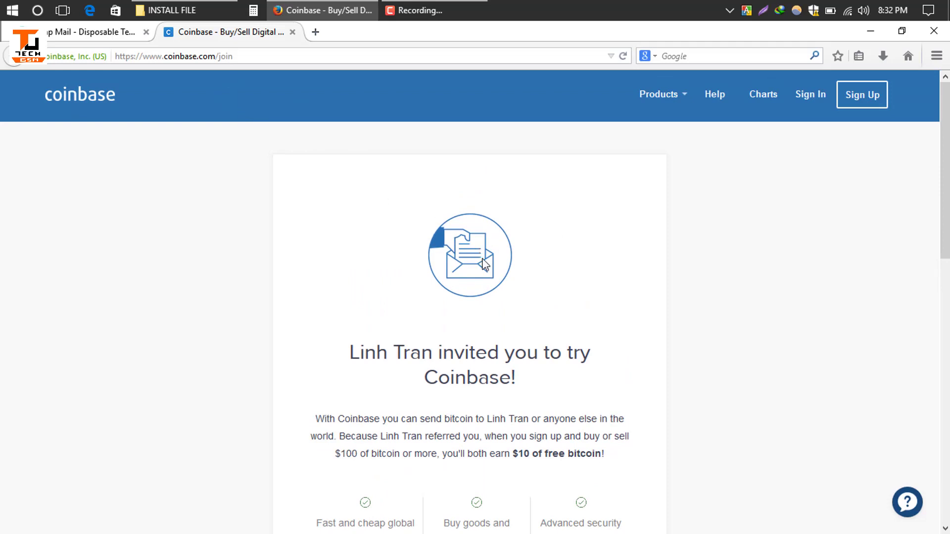
pyautogui.scroll(-3, 483, 270)
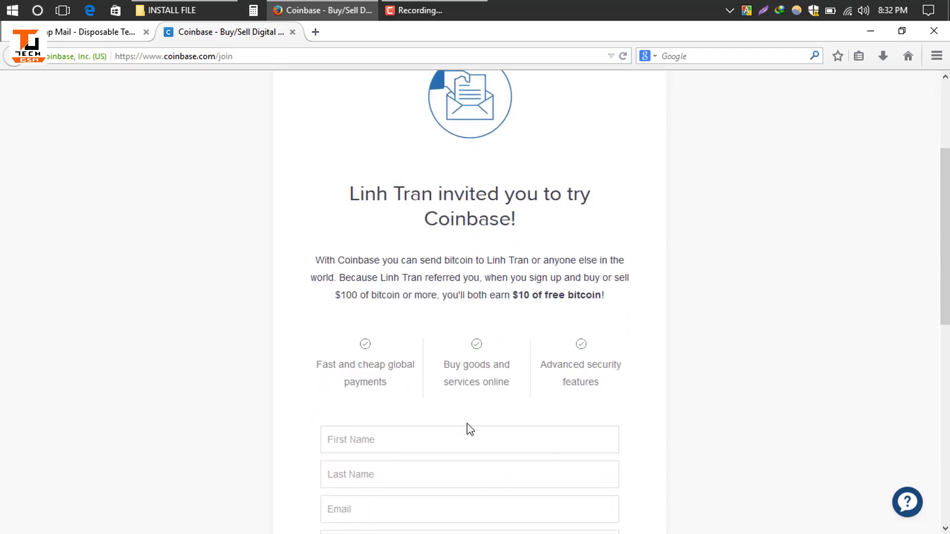
pyautogui.scroll(-2, 515, 439)
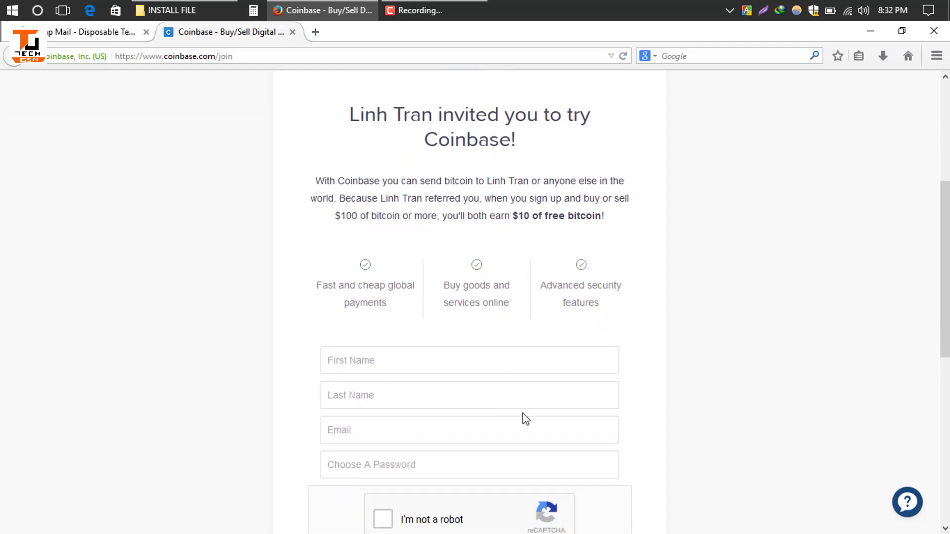
pyautogui.scroll(3, 544, 386)
pyautogui.scroll(-5, 599, 356)
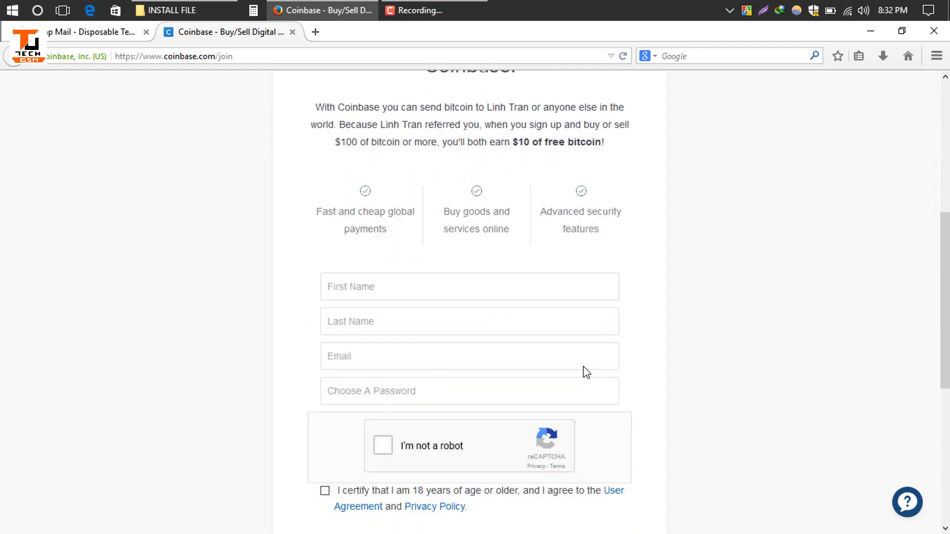
pyautogui.click(380, 289)
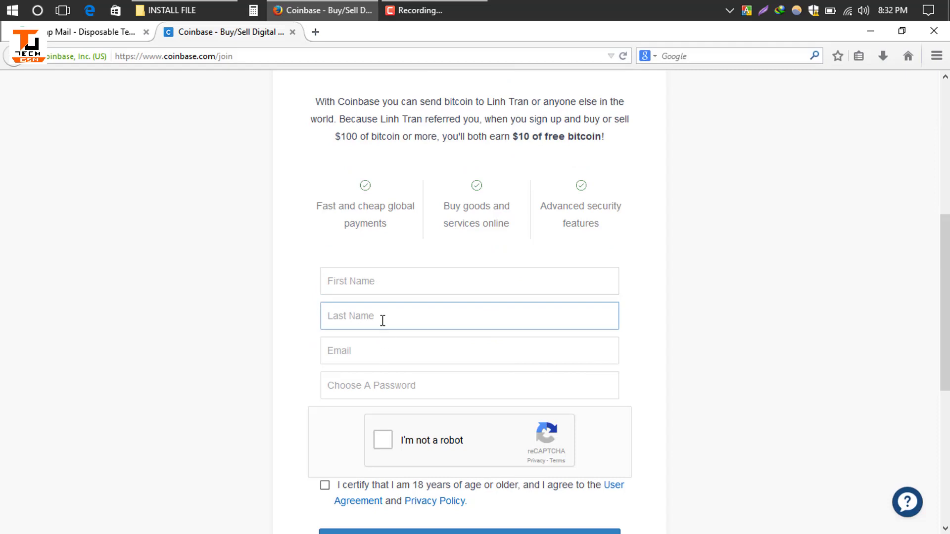
pyautogui.click(379, 317)
pyautogui.click(379, 382)
pyautogui.click(375, 291)
pyautogui.scroll(-3, 419, 212)
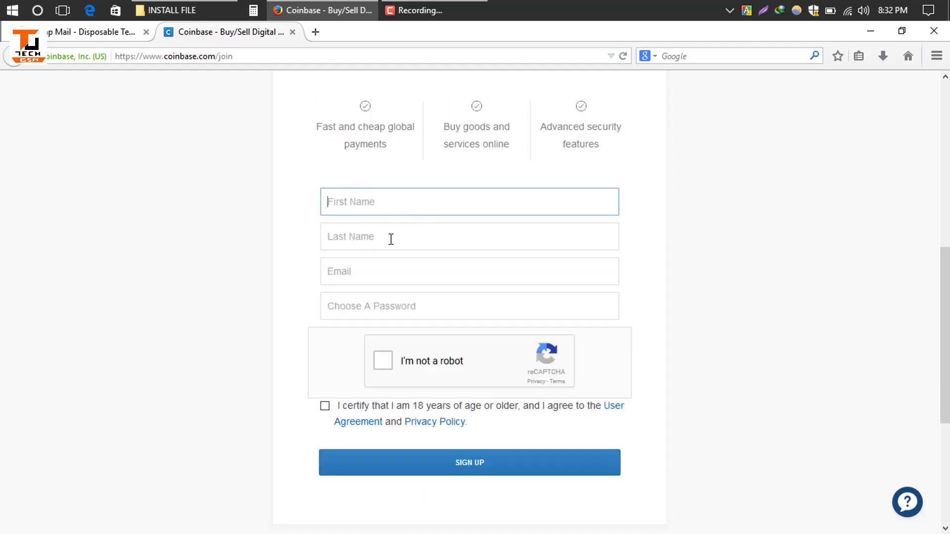
pyautogui.click(367, 228)
pyautogui.click(375, 206)
pyautogui.scroll(3, 397, 290)
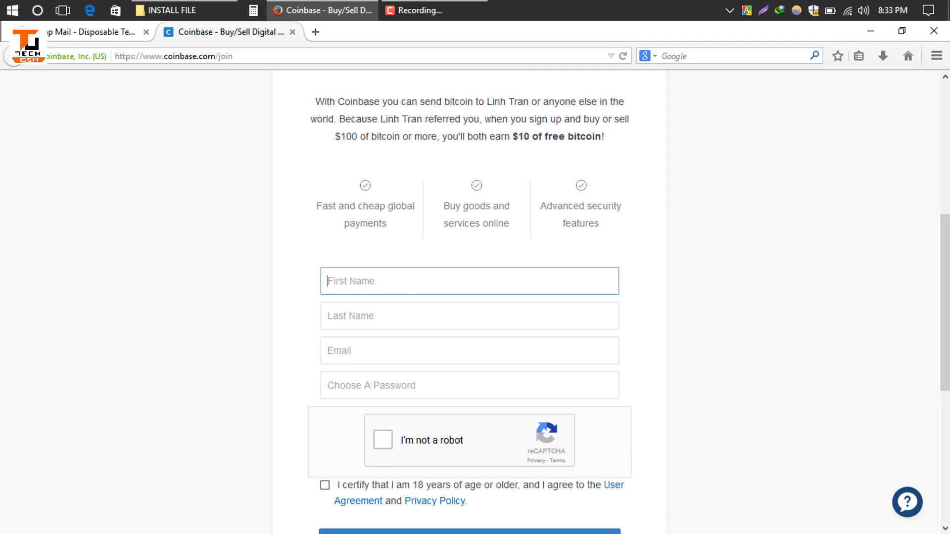
pyautogui.write('tech')
# Enter 'gsm' as the last name and move on to the Email field.
pyautogui.click(404, 319)
pyautogui.write('gsm')
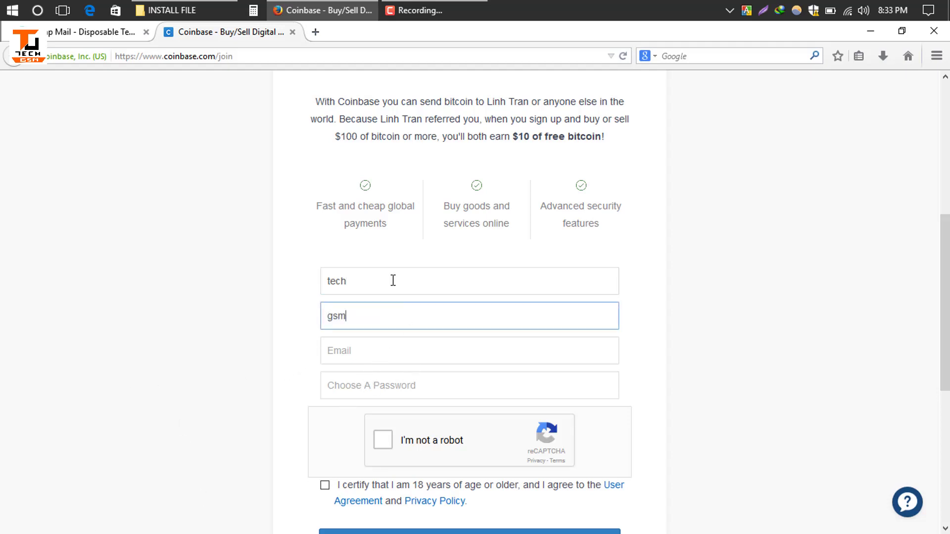
pyautogui.click(378, 283)
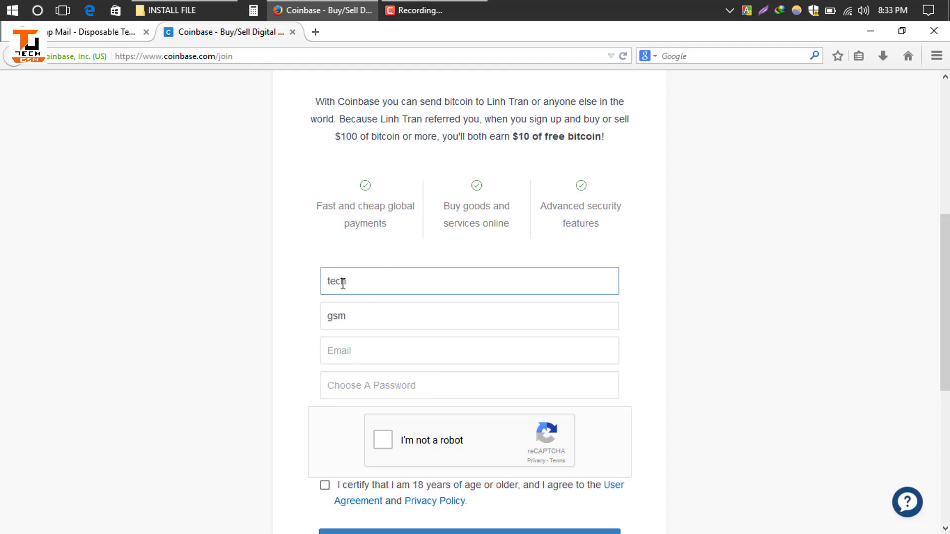
pyautogui.click(353, 319)
pyautogui.click(373, 350)
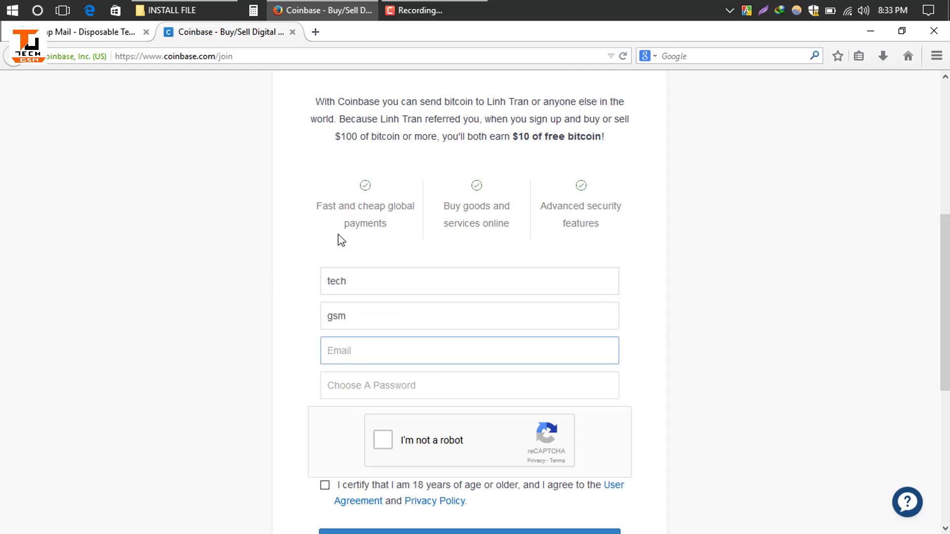
pyautogui.click(94, 33)
# Copy the disposable address from the Temp Mail page and paste it into Coinbase's Email field.
pyautogui.tripleClick(333, 99)
pyautogui.rightClick(337, 101)
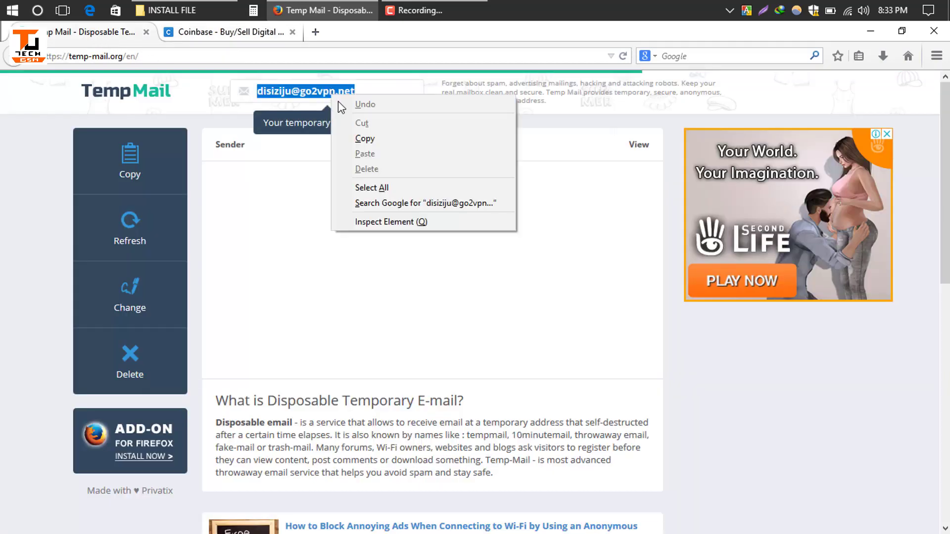
pyautogui.click(357, 137)
pyautogui.click(248, 32)
pyautogui.rightClick(343, 345)
pyautogui.click(373, 403)
pyautogui.click(399, 385)
pyautogui.scroll(-2, 488, 386)
pyautogui.scroll(-3, 488, 386)
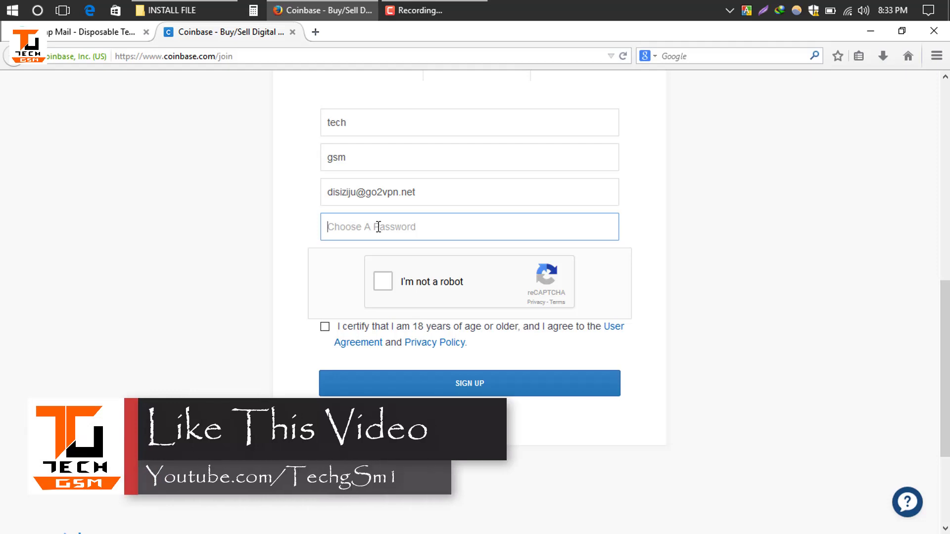
# Copy the email address and paste it into Choose A Password as the password.
pyautogui.tripleClick(408, 195)
pyautogui.rightClick(411, 198)
pyautogui.click(426, 239)
pyautogui.rightClick(425, 223)
pyautogui.click(456, 282)
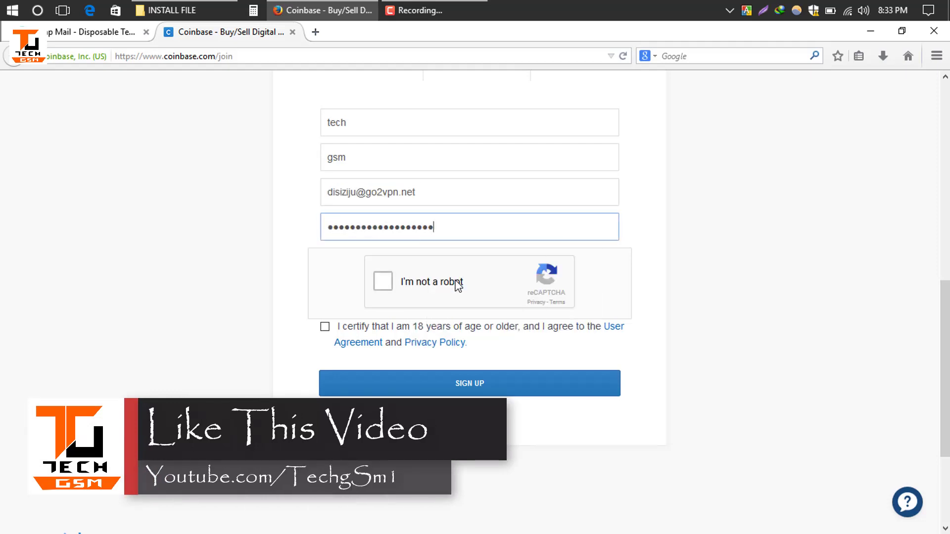
# Tick 'I'm not a robot' and the age and terms agreement, then submit with SIGN UP.
pyautogui.click(377, 280)
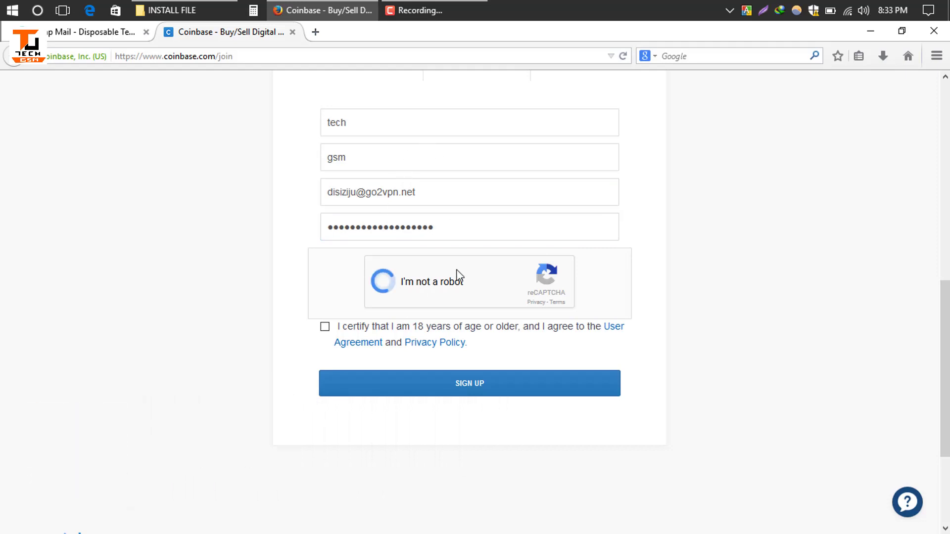
pyautogui.scroll(3, 455, 267)
pyautogui.scroll(-2, 468, 305)
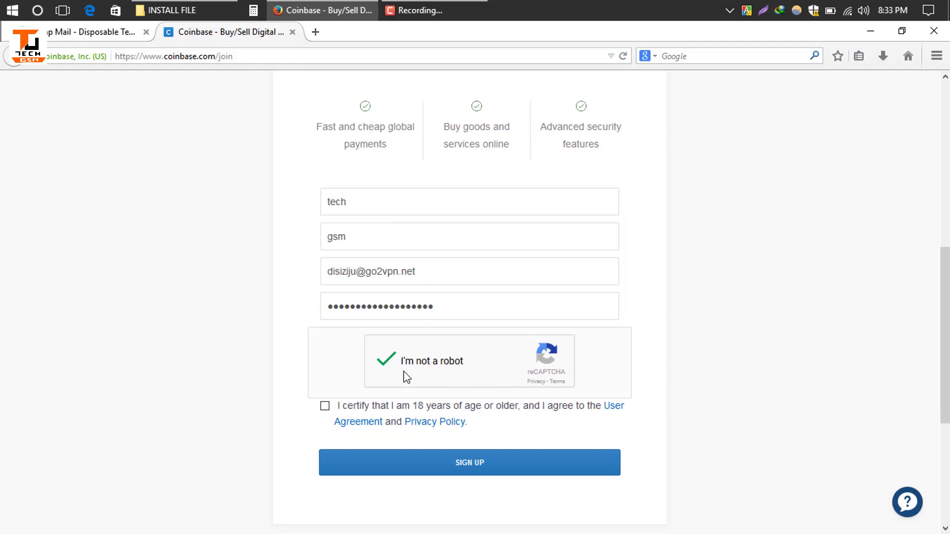
pyautogui.scroll(-3, 394, 363)
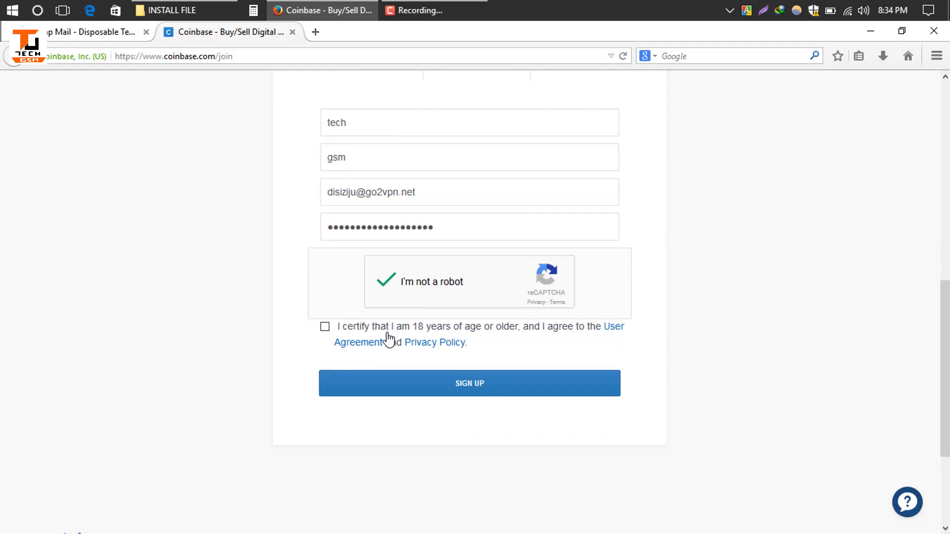
pyautogui.click(326, 329)
pyautogui.click(433, 391)
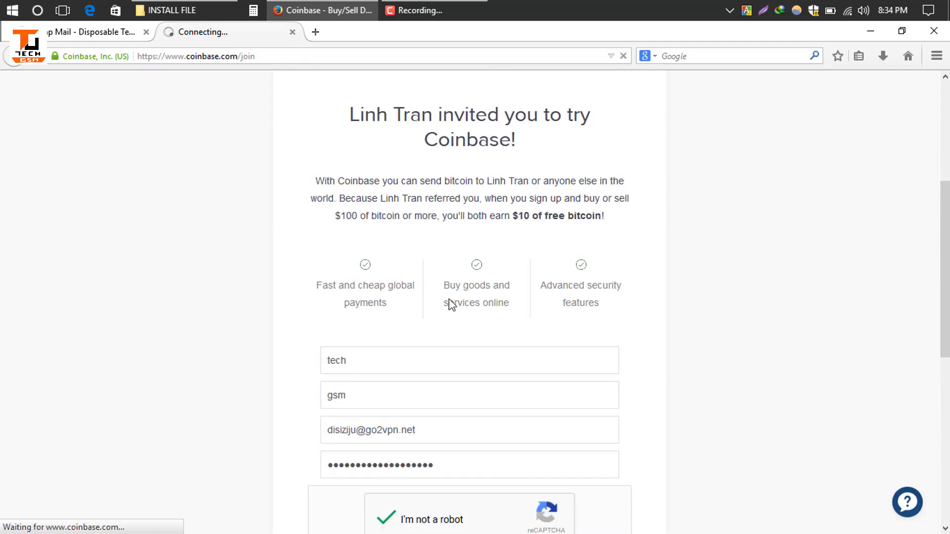
# Pass the reCAPTCHA check again on the signup form.
pyautogui.scroll(-5, 473, 352)
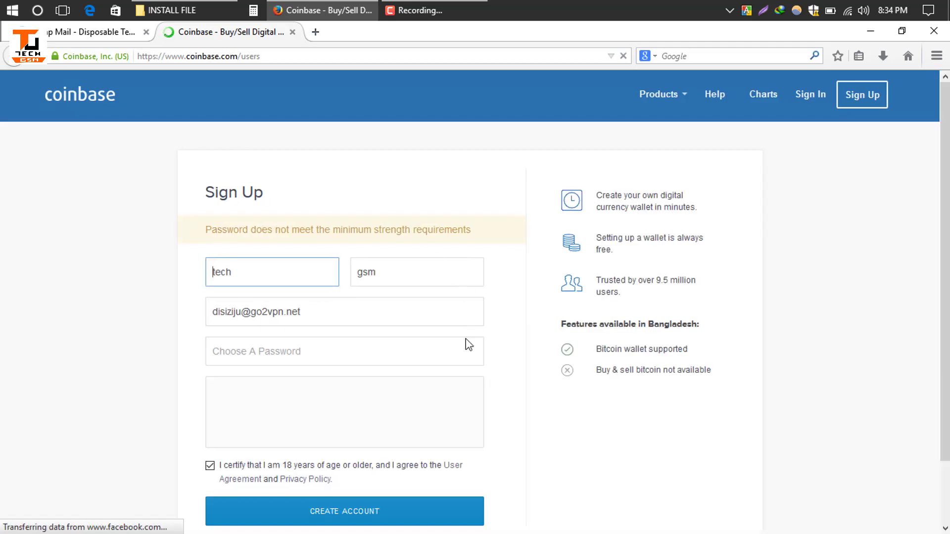
pyautogui.scroll(-3, 470, 341)
pyautogui.click(283, 284)
pyautogui.click(260, 342)
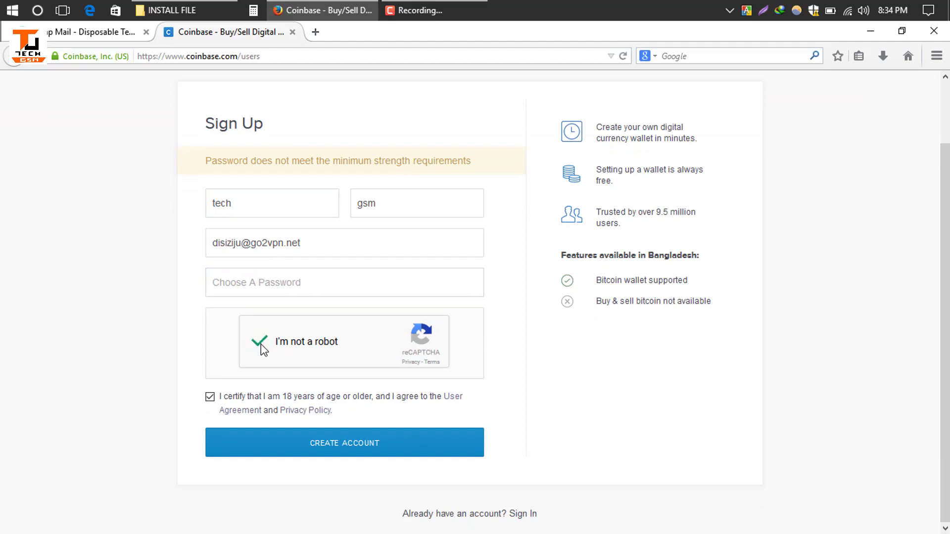
# Set a stronger password from the email's name part plus extra digits, then create the account.
pyautogui.click(282, 283)
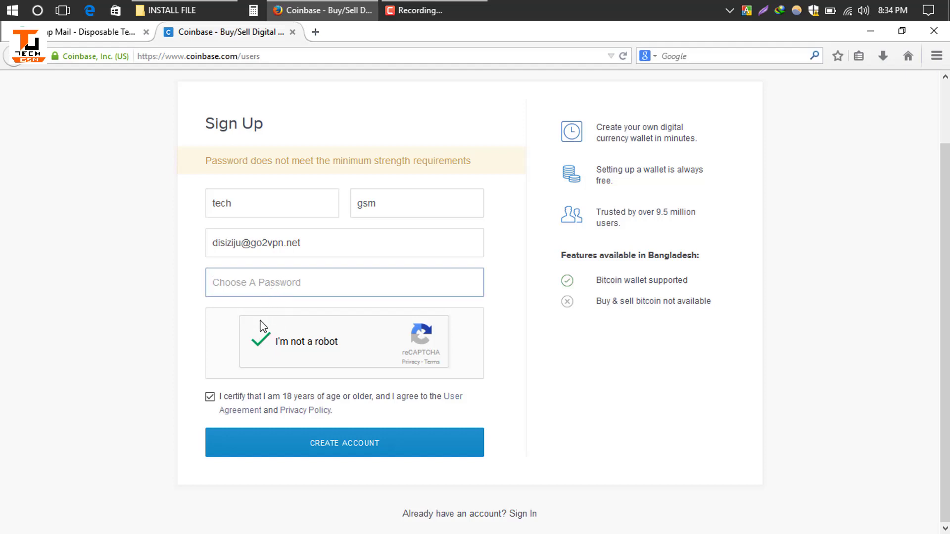
pyautogui.moveTo(244, 245); pyautogui.dragTo(193, 244)
pyautogui.rightClick(230, 249)
pyautogui.click(261, 287)
pyautogui.rightClick(262, 283)
pyautogui.click(269, 339)
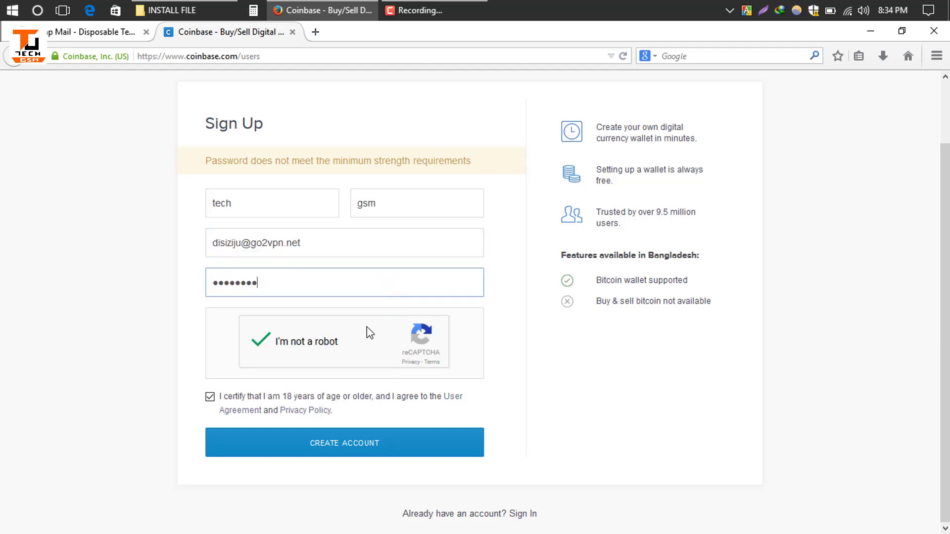
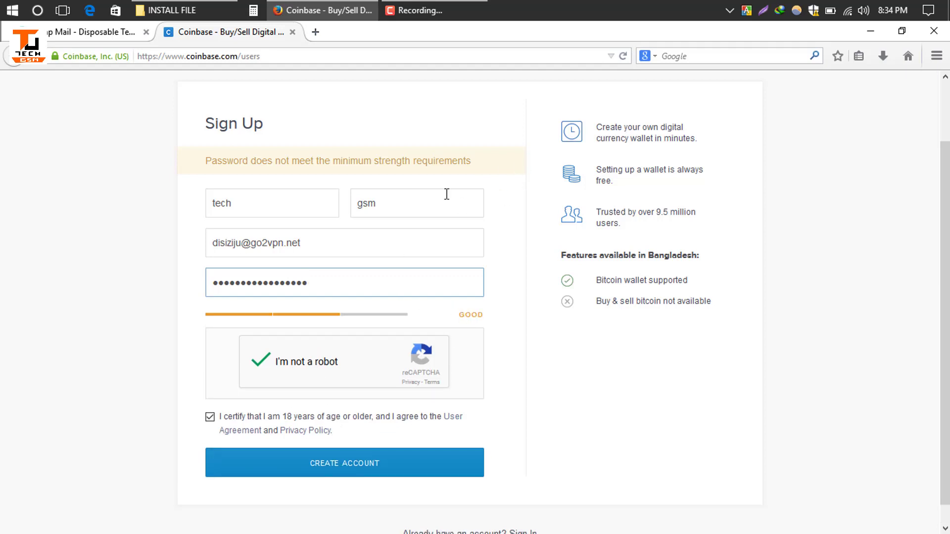
pyautogui.click(349, 465)
pyautogui.click(295, 74)
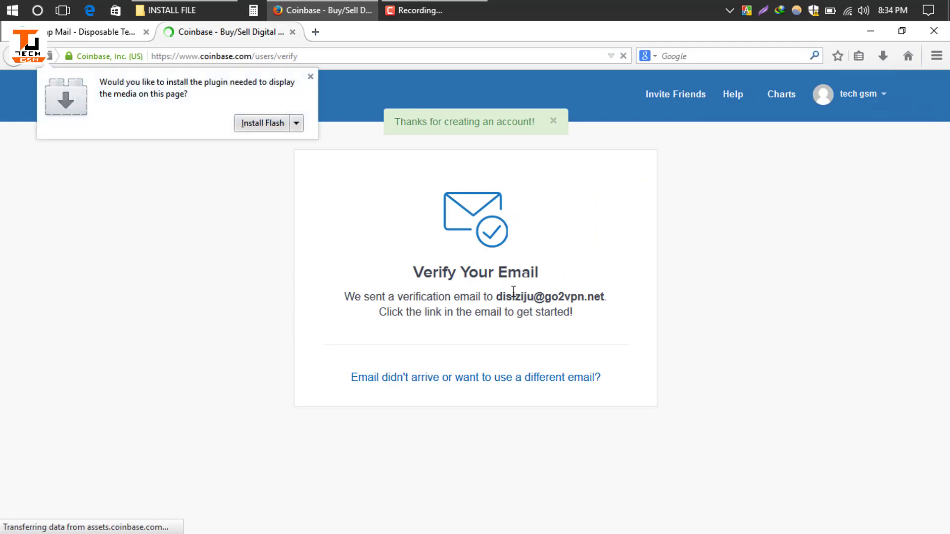
# Open 'Please Verify Your Email Address' in Temp Mail and follow its Verify Email Address link.
pyautogui.click(103, 42)
pyautogui.click(435, 183)
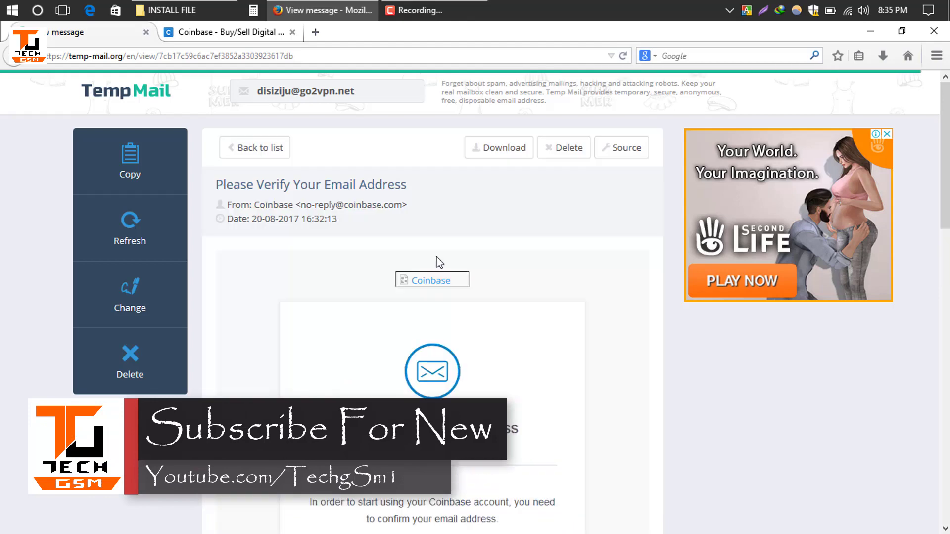
pyautogui.scroll(-5, 463, 381)
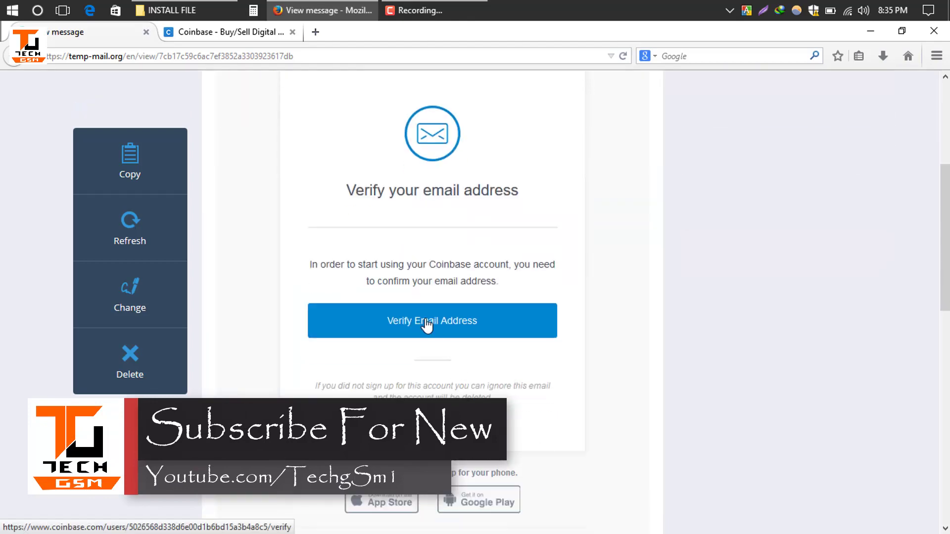
pyautogui.click(426, 325)
pyautogui.click(369, 36)
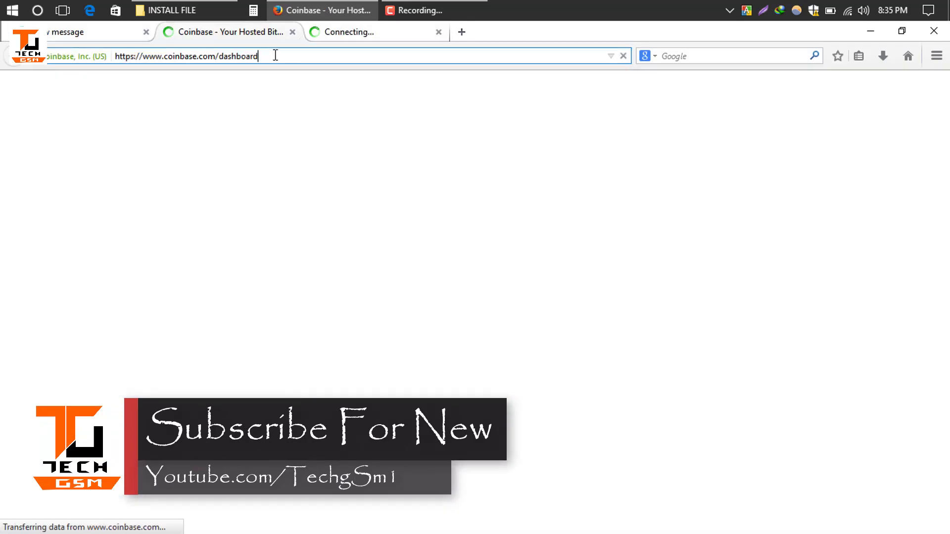
pyautogui.click(276, 55)
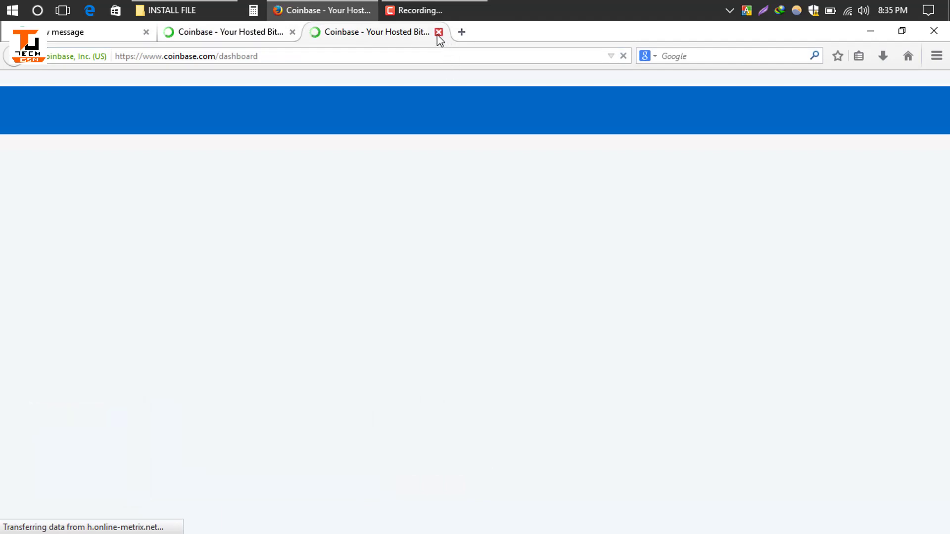
# Close the duplicate Coinbase tab and open Settings on the My Profile page.
pyautogui.click(276, 37)
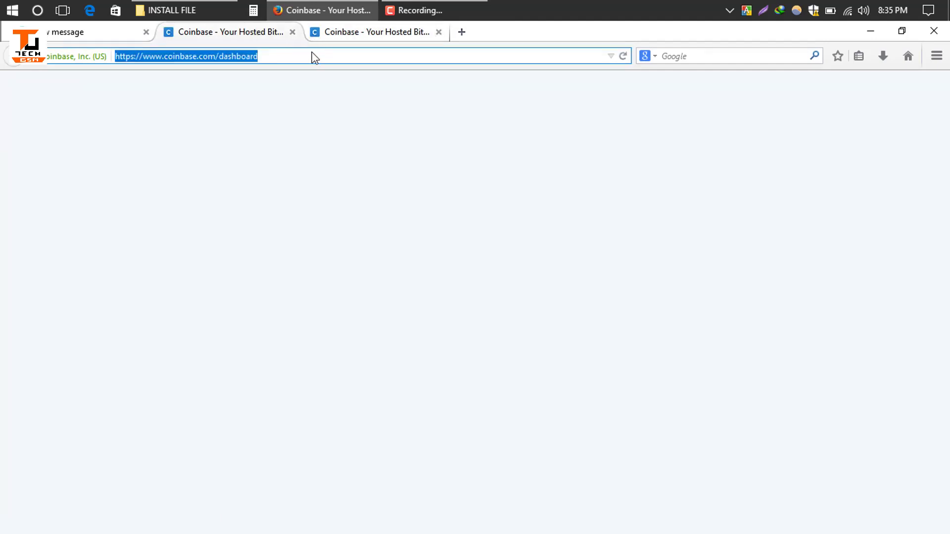
pyautogui.click(360, 48)
pyautogui.click(439, 32)
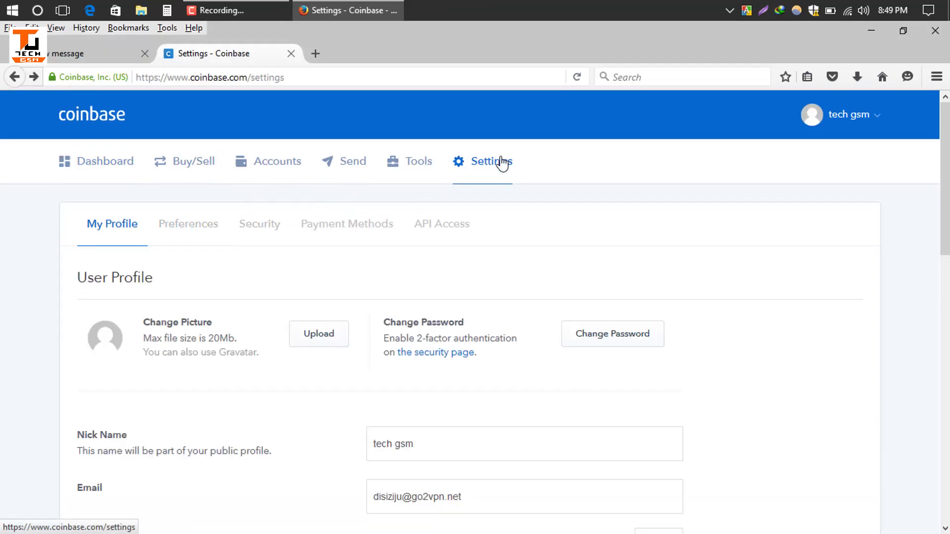
pyautogui.click(502, 162)
# Scroll through My Profile to review the user profile, including the 'gsm' nickname.
pyautogui.scroll(-10, 310, 262)
pyautogui.scroll(10, 425, 304)
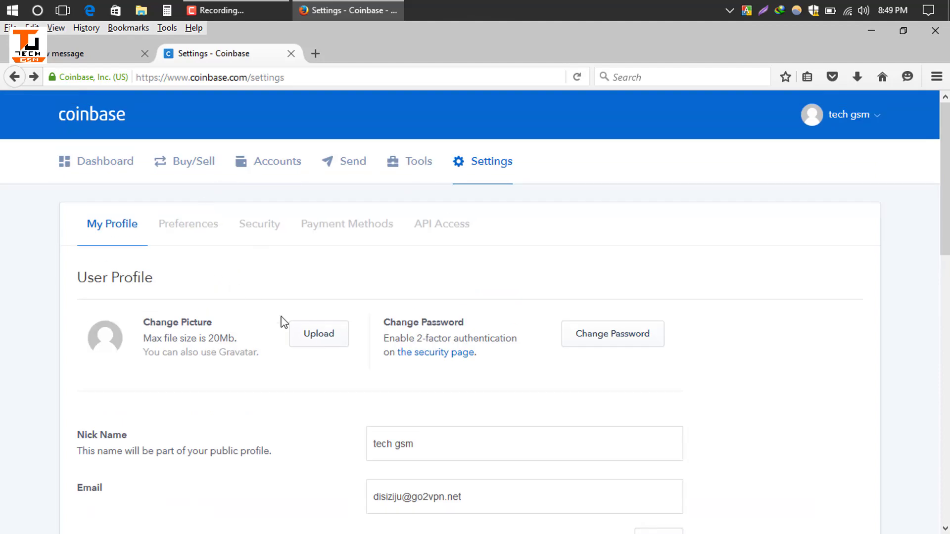
pyautogui.scroll(-6, 293, 333)
pyautogui.scroll(6, 325, 334)
pyautogui.scroll(-3, 205, 335)
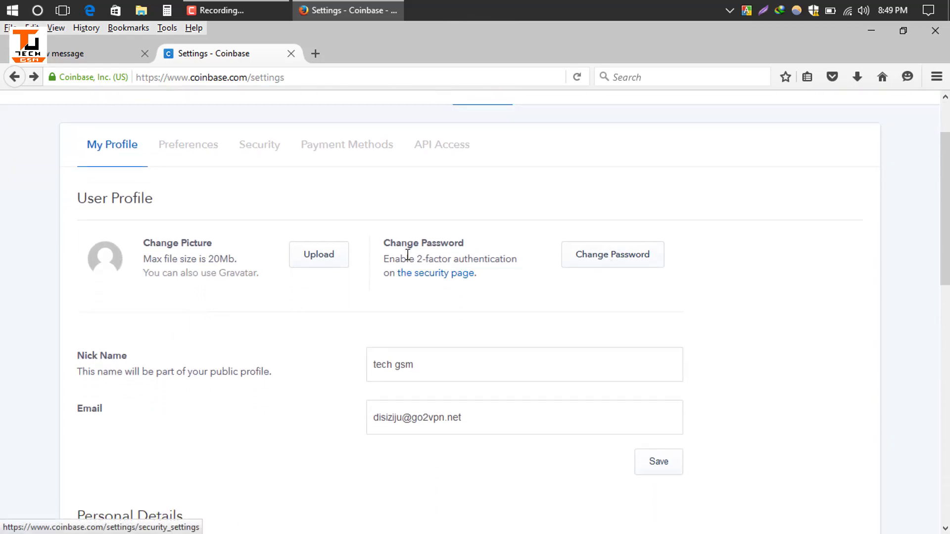
pyautogui.scroll(-3, 542, 282)
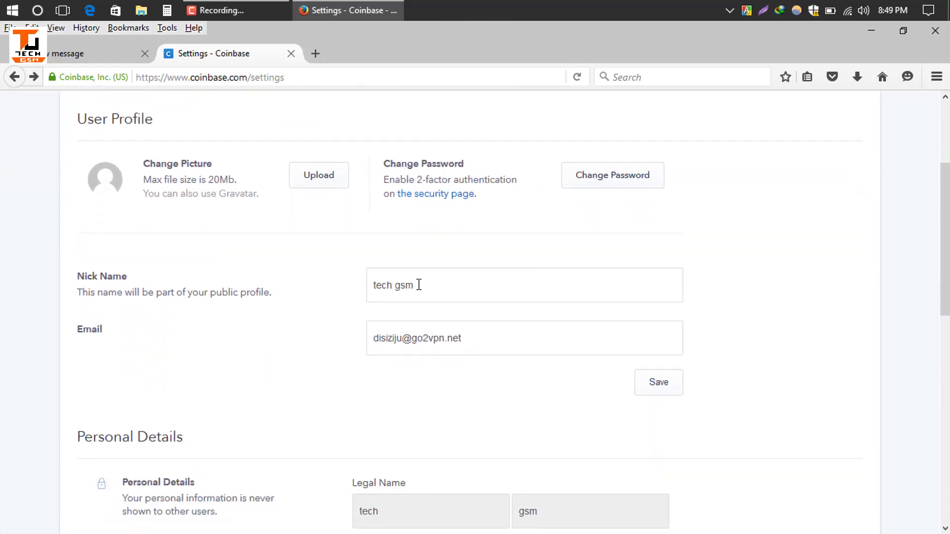
pyautogui.doubleClick(419, 285)
pyautogui.click(320, 282)
pyautogui.scroll(-3, 438, 284)
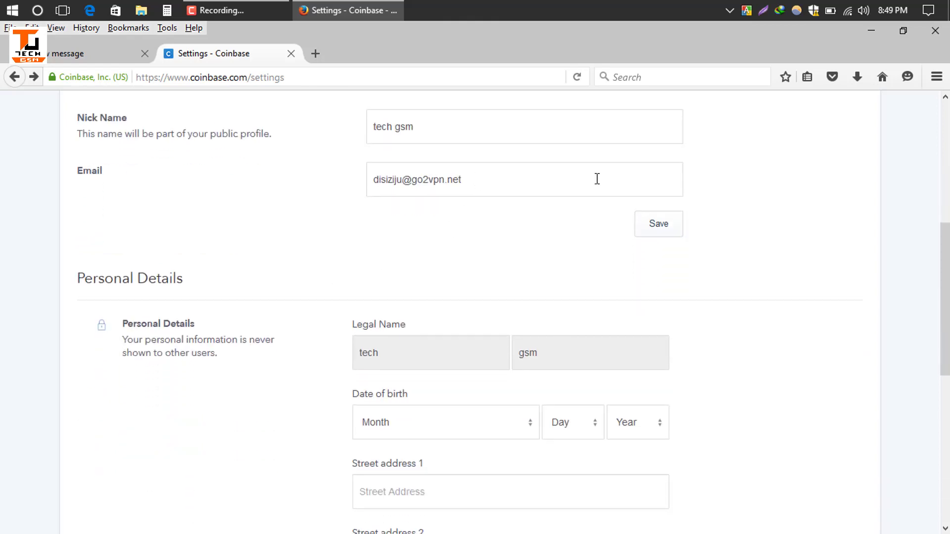
pyautogui.scroll(-3, 589, 310)
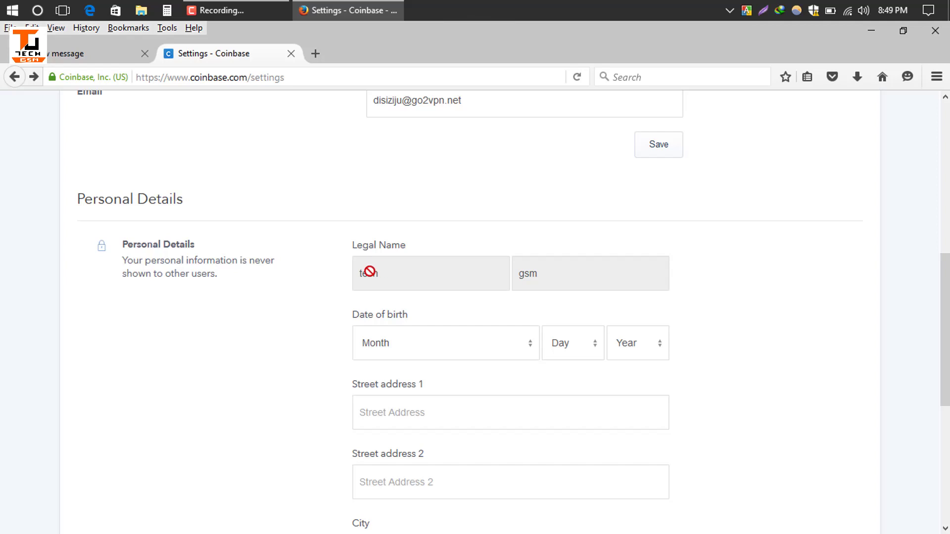
pyautogui.scroll(-2, 369, 272)
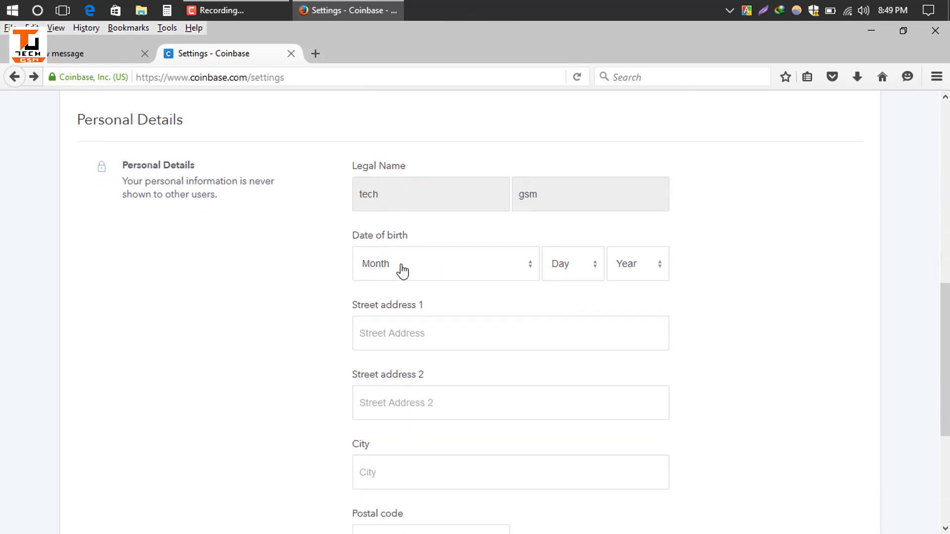
pyautogui.scroll(-6, 513, 159)
pyautogui.scroll(9, 547, 358)
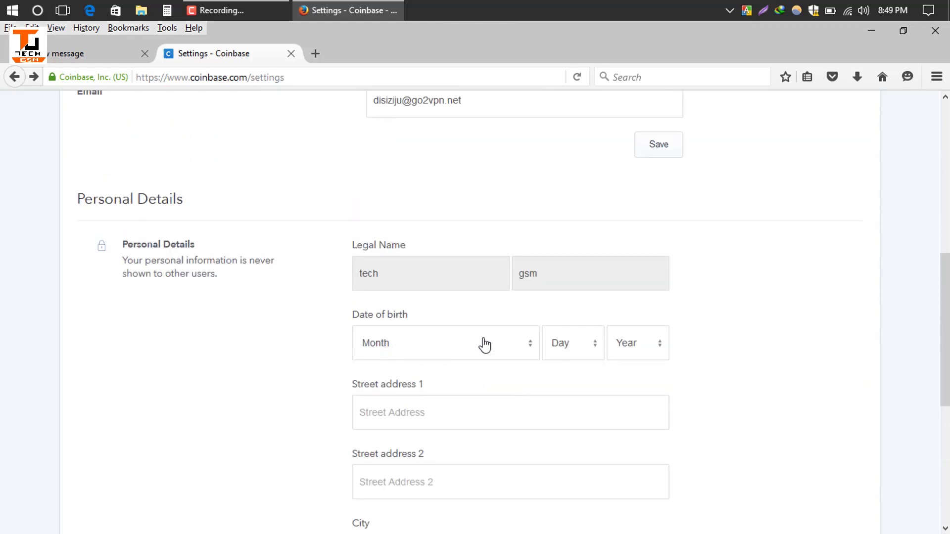
pyautogui.scroll(-2, 406, 354)
# Check the street address, city and postal code fields, then follow the 'adding an ID' link beside Country.
pyautogui.click(420, 348)
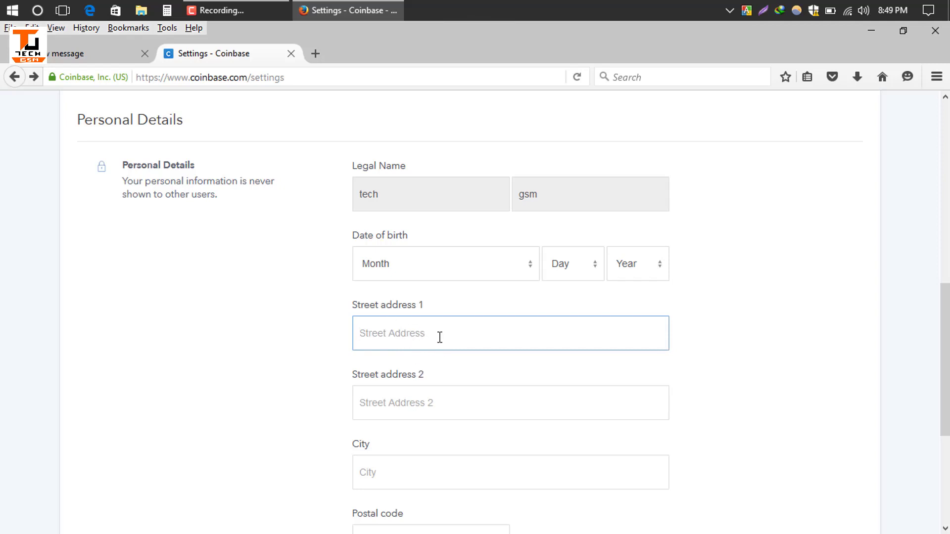
pyautogui.scroll(-4, 439, 337)
pyautogui.click(379, 311)
pyautogui.click(388, 387)
pyautogui.scroll(-2, 412, 237)
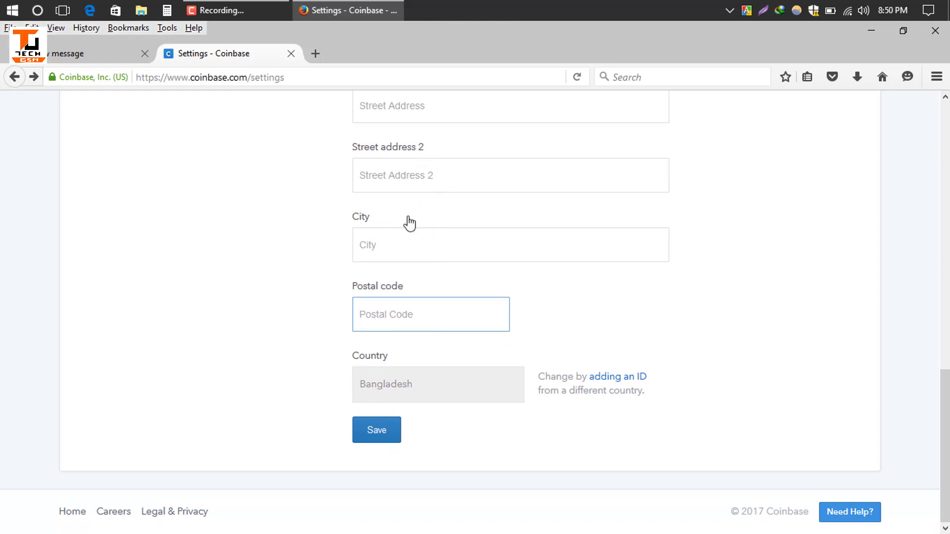
pyautogui.scroll(2, 390, 192)
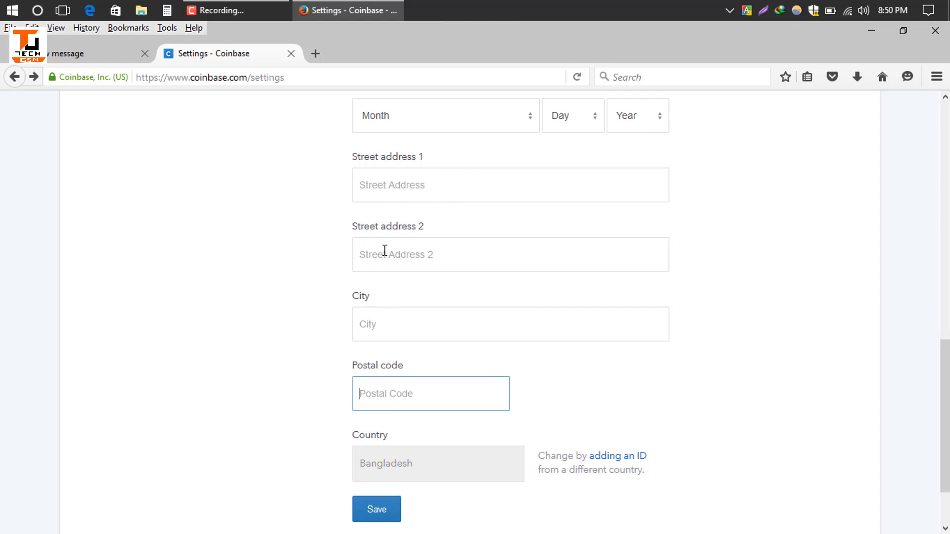
pyautogui.click(369, 353)
pyautogui.scroll(-3, 369, 352)
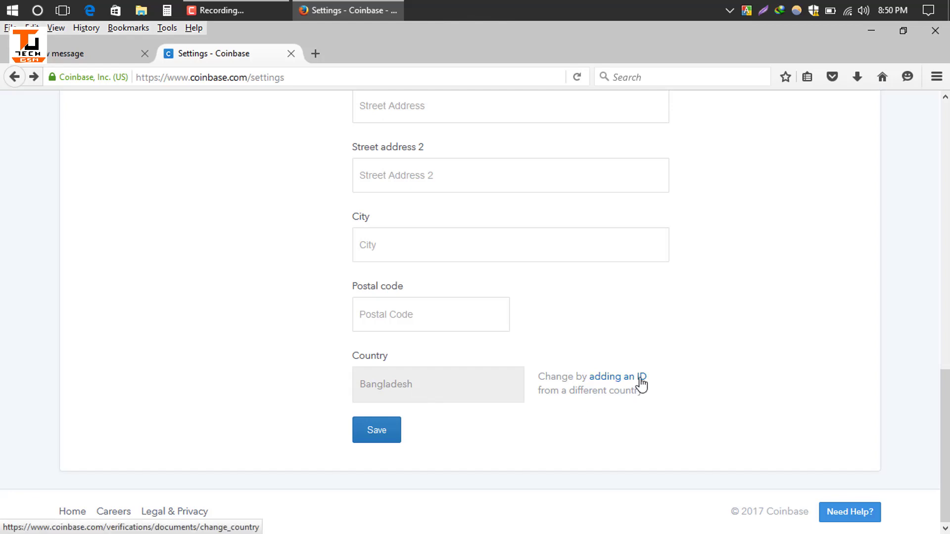
pyautogui.scroll(5, 681, 373)
pyautogui.scroll(4, 682, 373)
pyautogui.scroll(-9, 681, 373)
pyautogui.click(627, 379)
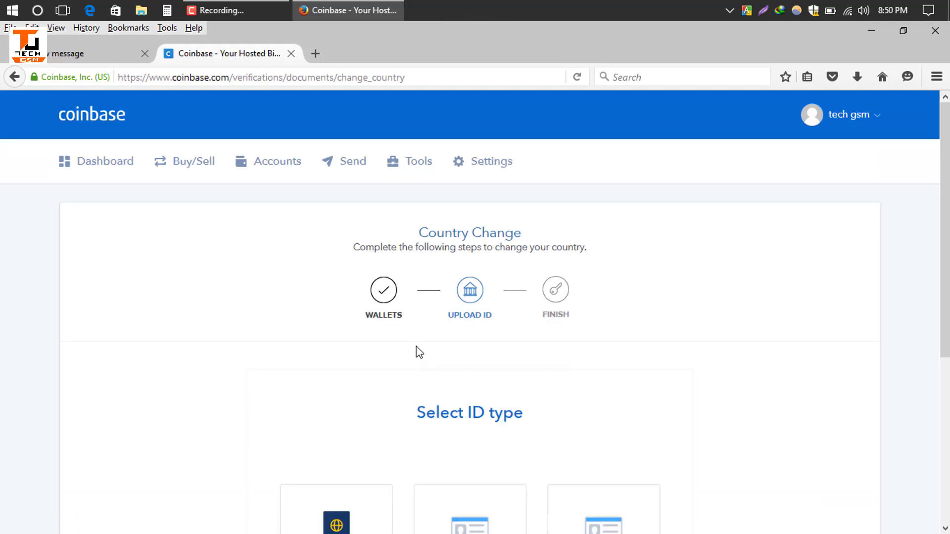
# Select Photo ID as the ID type on the Country Change page.
pyautogui.scroll(-3, 426, 354)
pyautogui.scroll(-2, 337, 415)
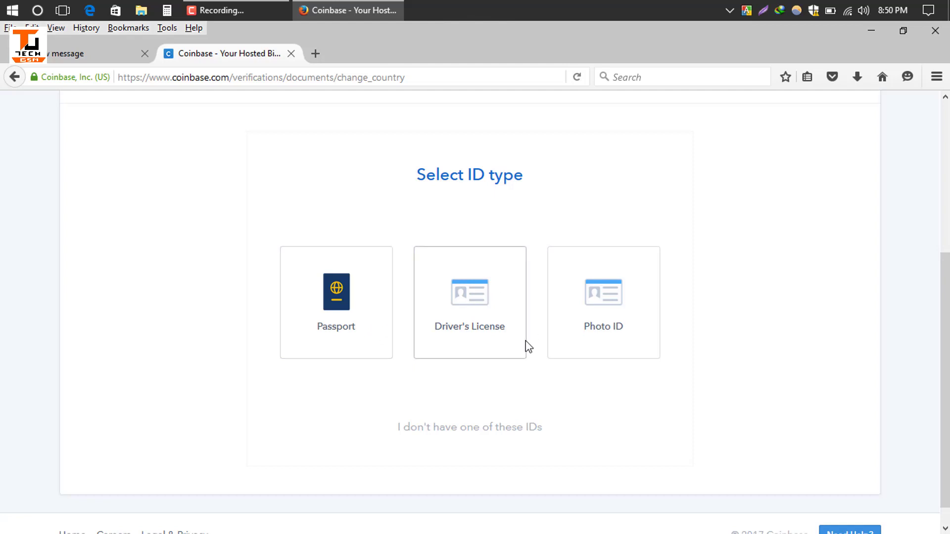
pyautogui.scroll(1, 582, 408)
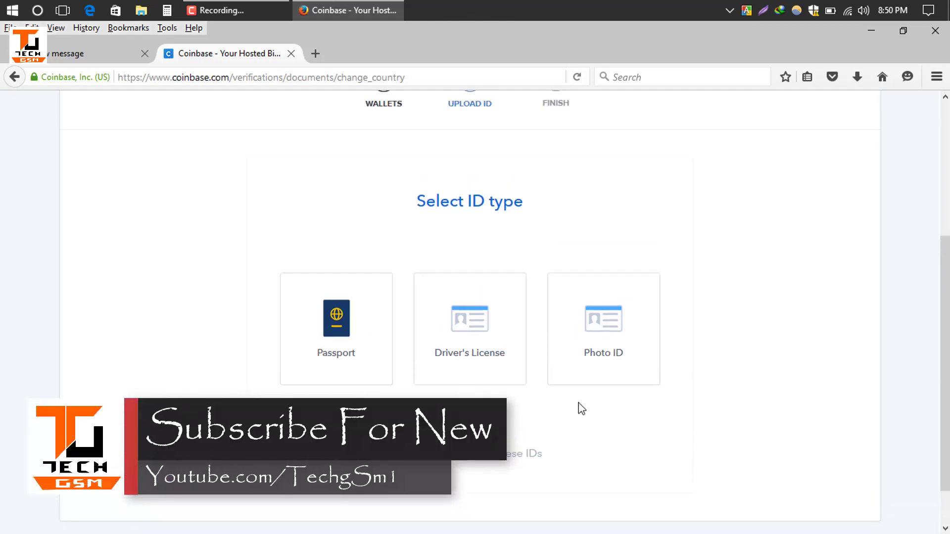
pyautogui.scroll(-1, 549, 354)
pyautogui.click(606, 315)
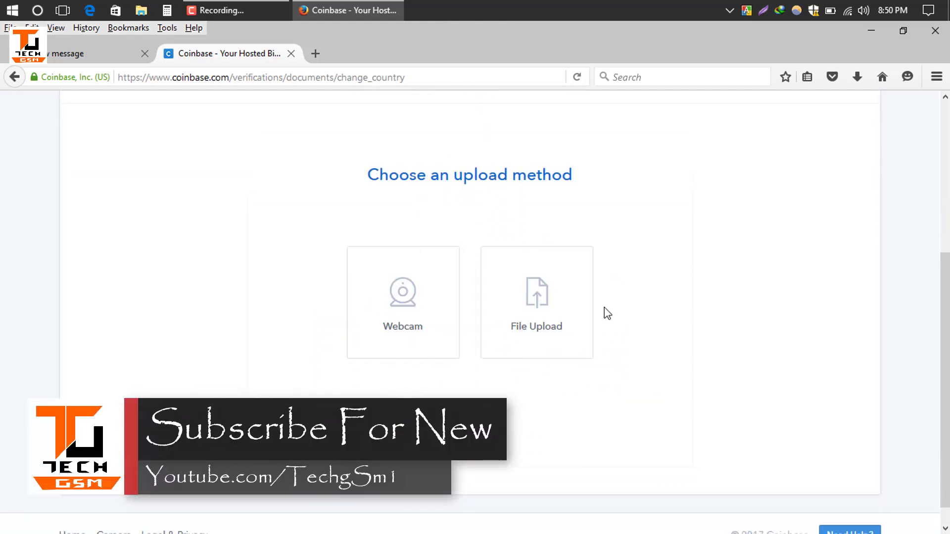
pyautogui.scroll(5, 515, 352)
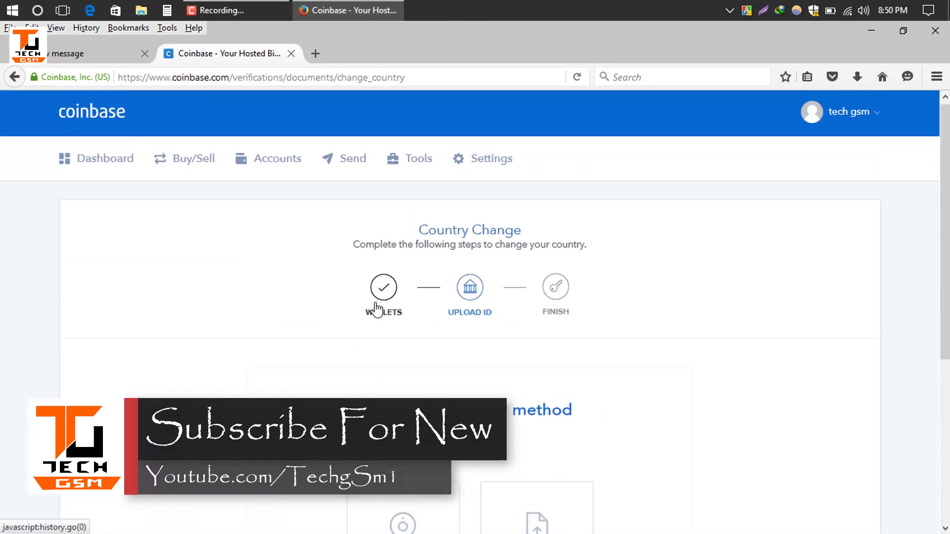
pyautogui.scroll(-3, 377, 310)
pyautogui.scroll(-3, 342, 356)
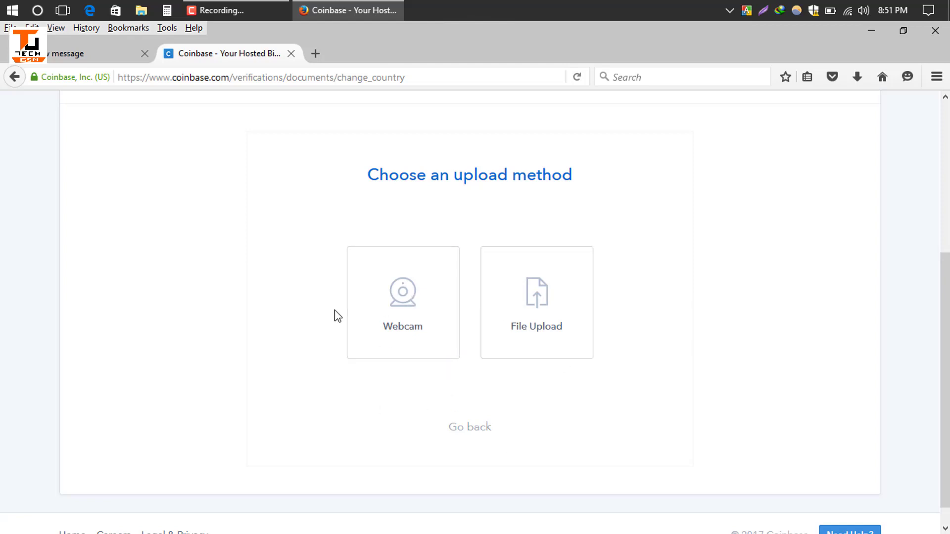
pyautogui.scroll(3, 388, 359)
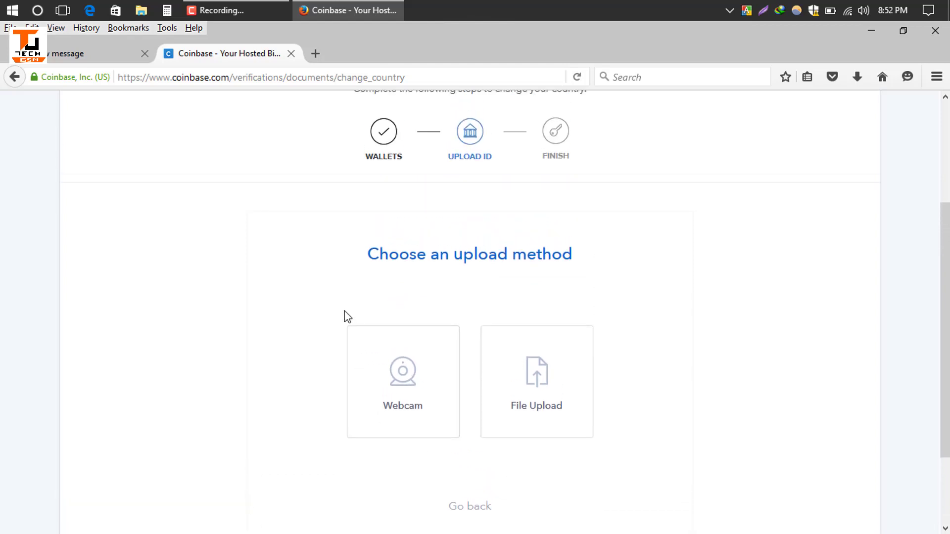
pyautogui.scroll(-3, 370, 356)
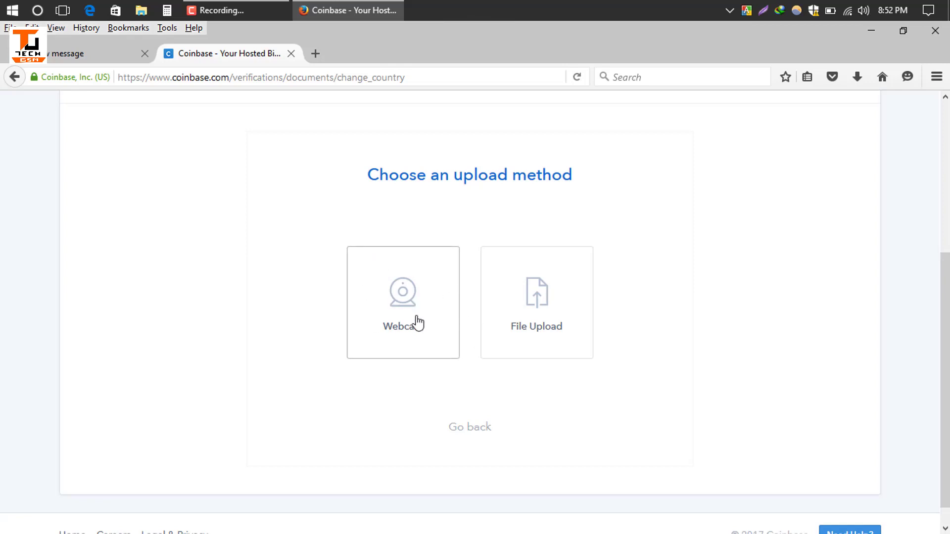
pyautogui.scroll(5, 348, 327)
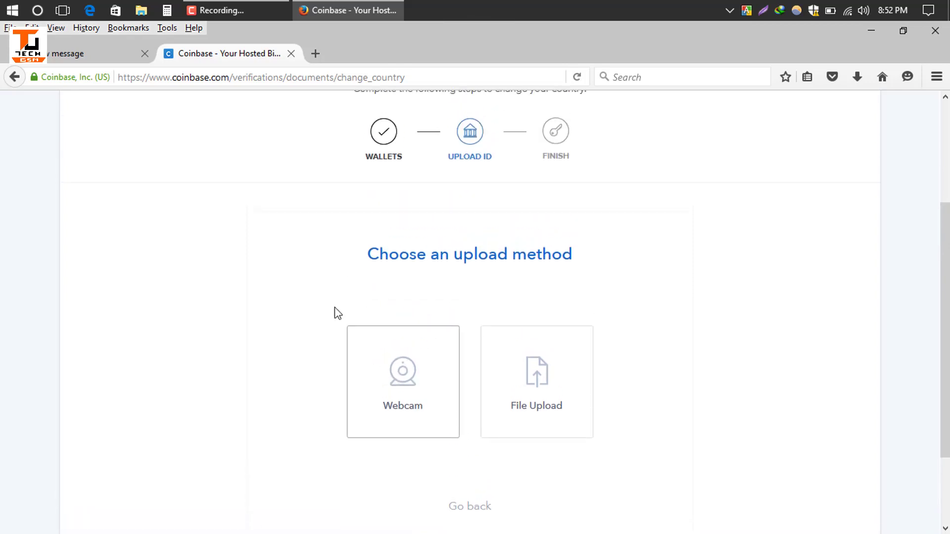
pyautogui.scroll(-3, 375, 397)
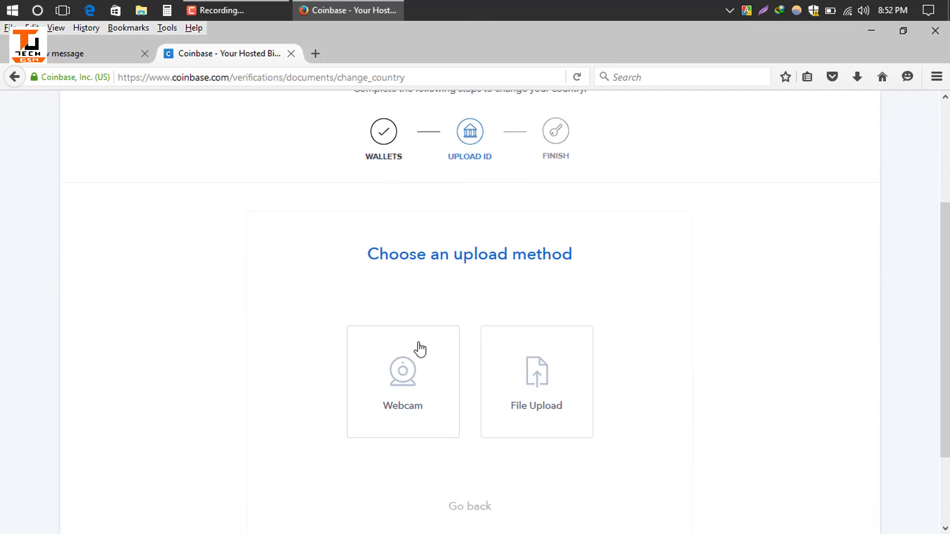
pyautogui.scroll(-2, 439, 350)
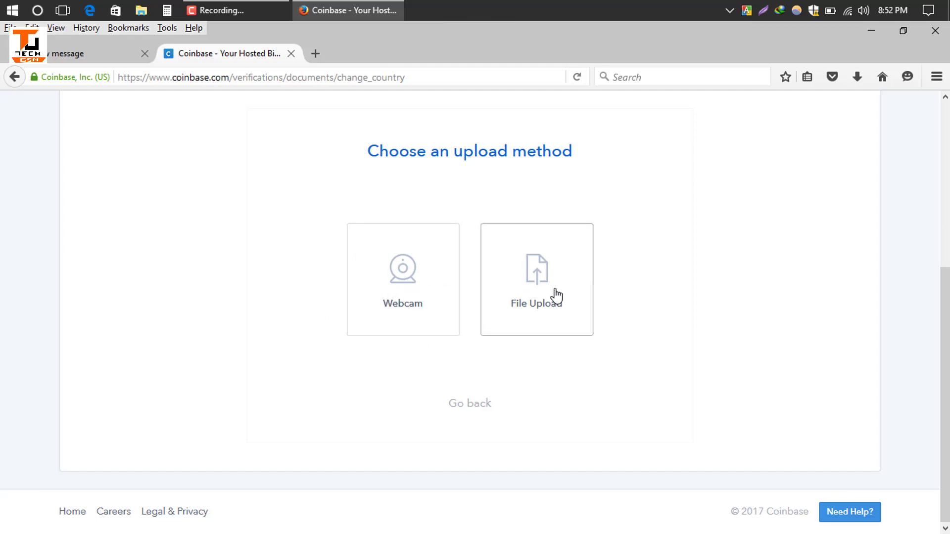
pyautogui.scroll(3, 579, 324)
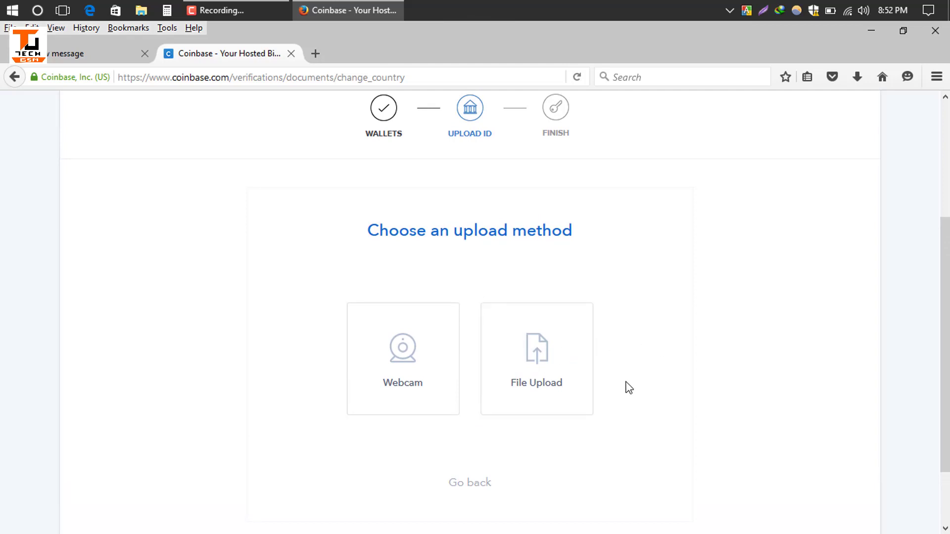
# Choose File Upload and open the Front and Back image pickers, cancelling both without a file.
pyautogui.click(510, 377)
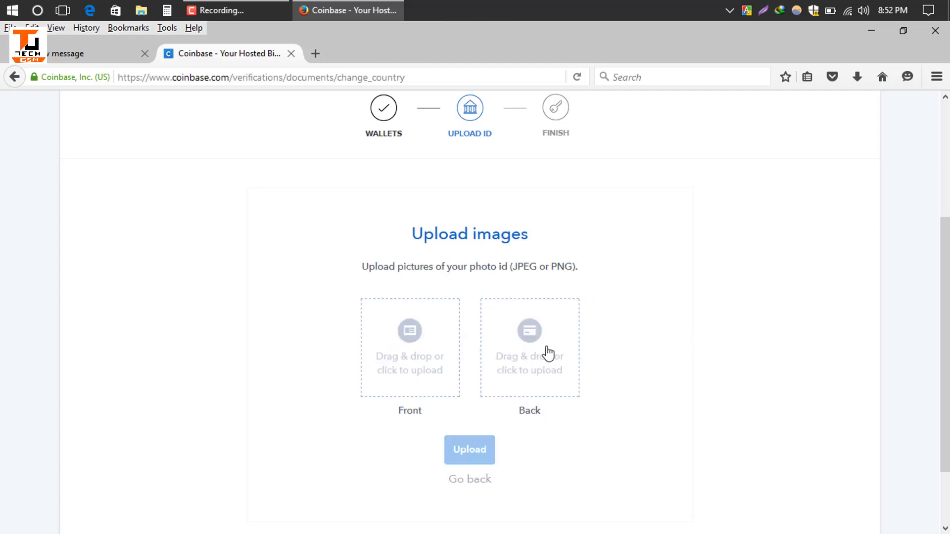
pyautogui.click(410, 332)
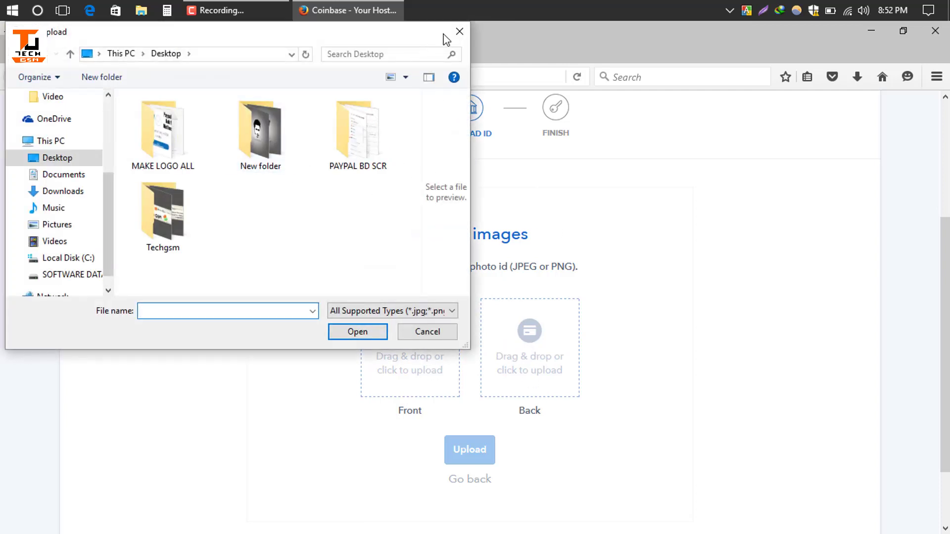
pyautogui.click(455, 34)
pyautogui.click(530, 346)
pyautogui.click(459, 31)
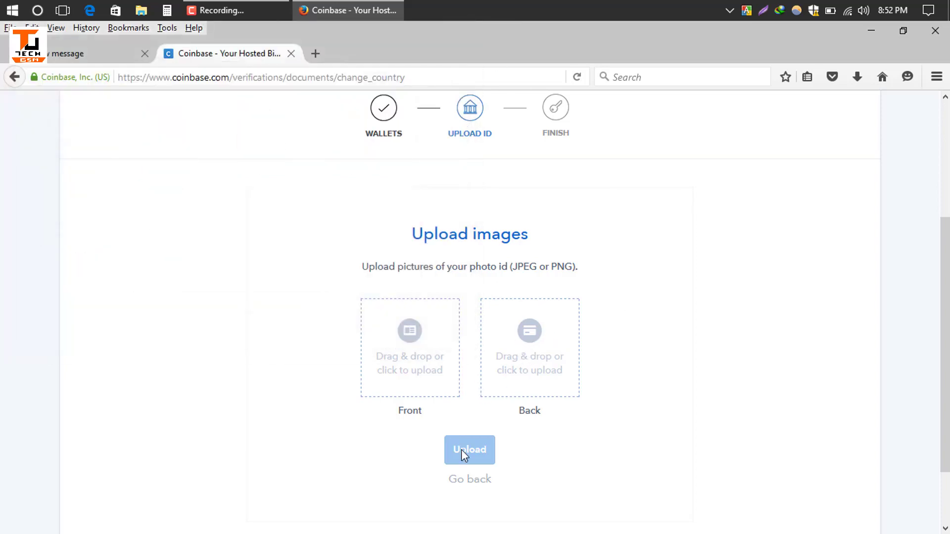
pyautogui.scroll(3, 520, 399)
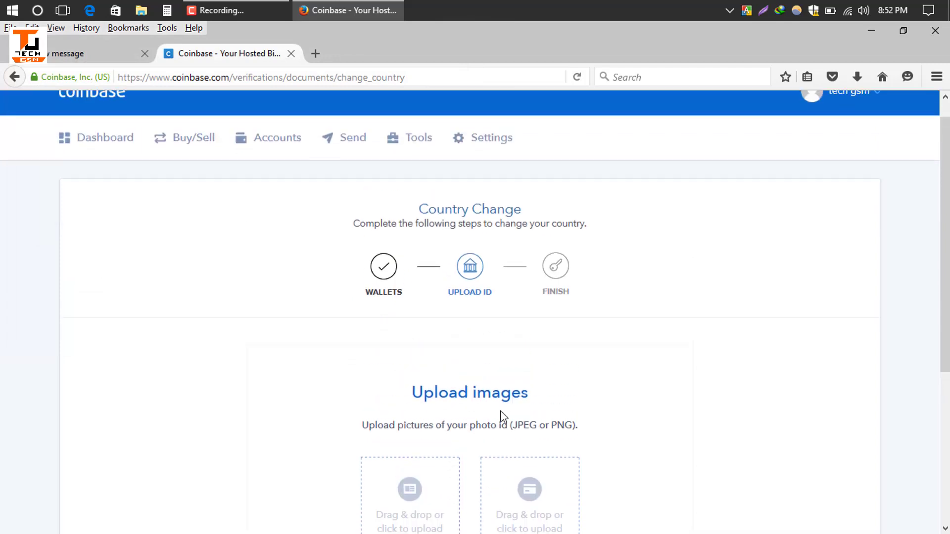
pyautogui.scroll(-2, 472, 393)
pyautogui.scroll(-3, 512, 399)
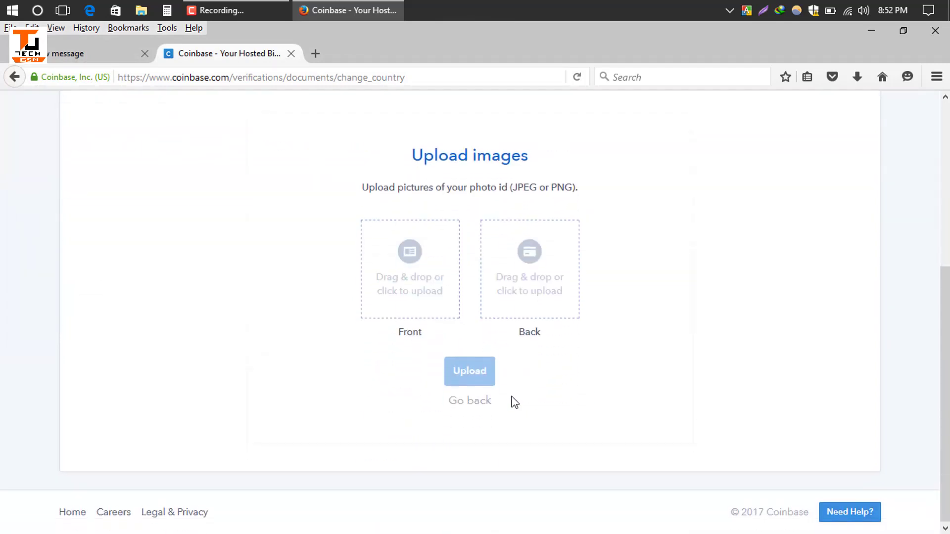
pyautogui.scroll(5, 516, 350)
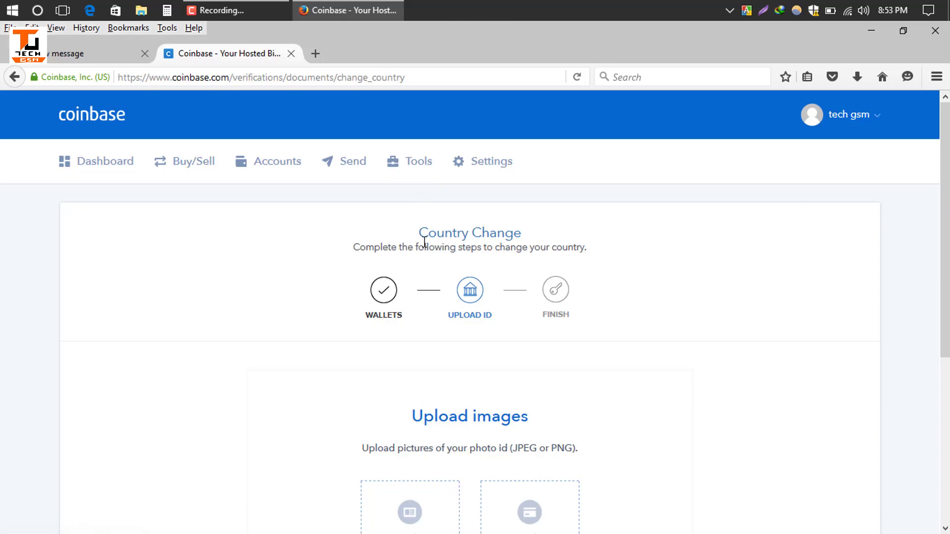
# Open the Tools > Addresses page, which lists no addresses for the BTC Wallet.
pyautogui.click(419, 168)
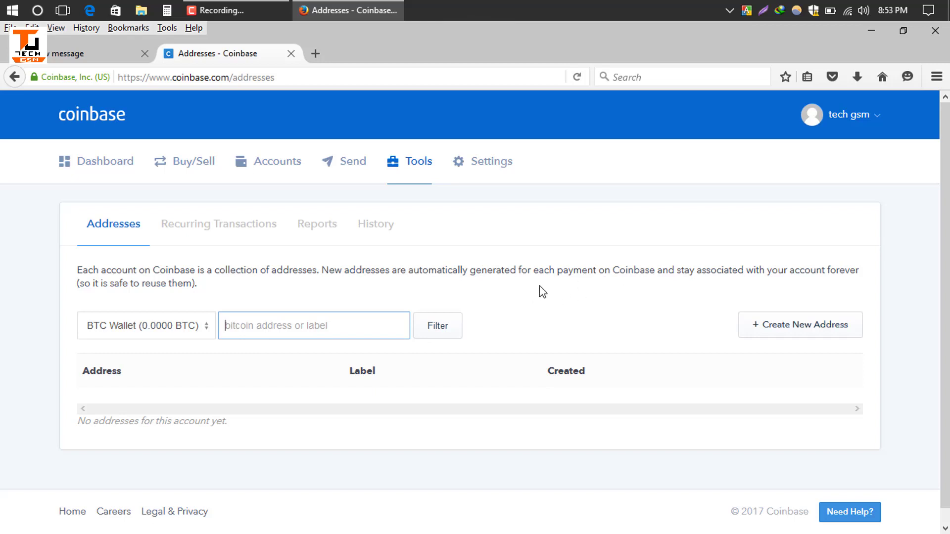
pyautogui.scroll(-1, 571, 303)
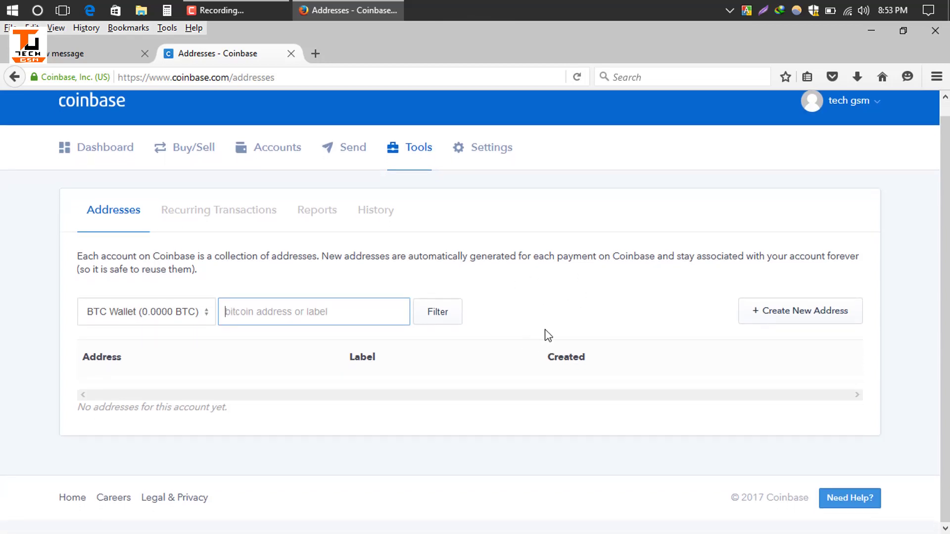
pyautogui.scroll(1, 510, 319)
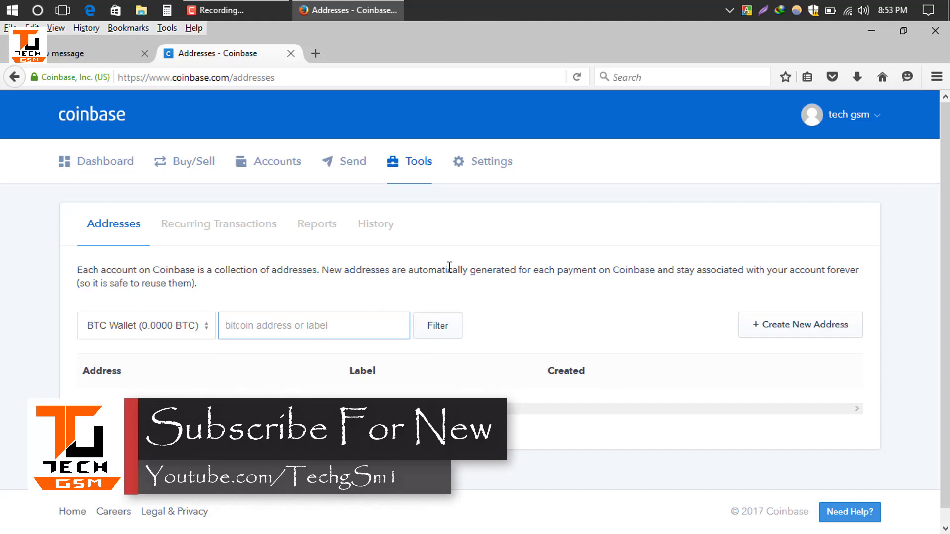
# Create a new bitcoin address for the BTC Wallet.
pyautogui.click(804, 329)
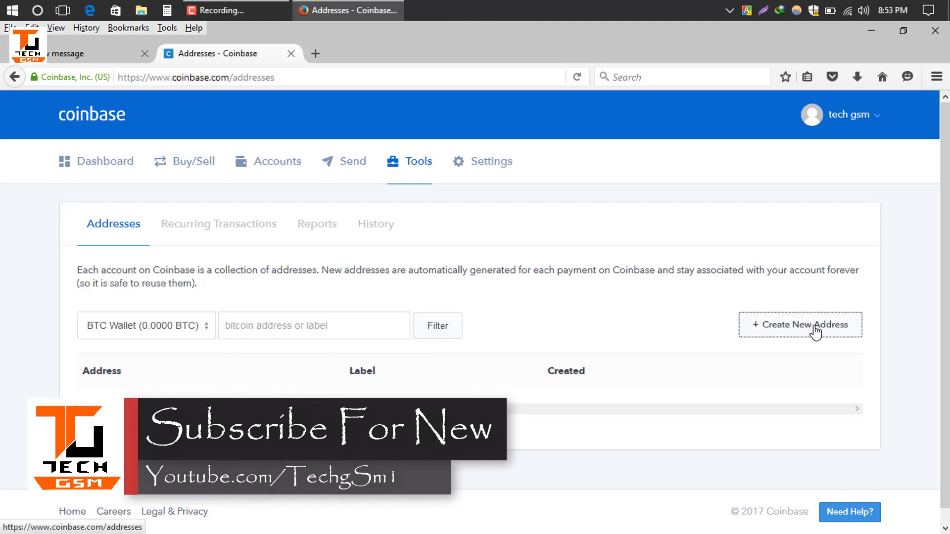
pyautogui.moveTo(82, 407)
pyautogui.mouseDown()
pyautogui.moveTo(270, 407)
pyautogui.moveTo(83, 408)
pyautogui.mouseUp()
pyautogui.click(274, 409)
pyautogui.click(155, 406)
pyautogui.click(288, 415)
pyautogui.click(122, 409)
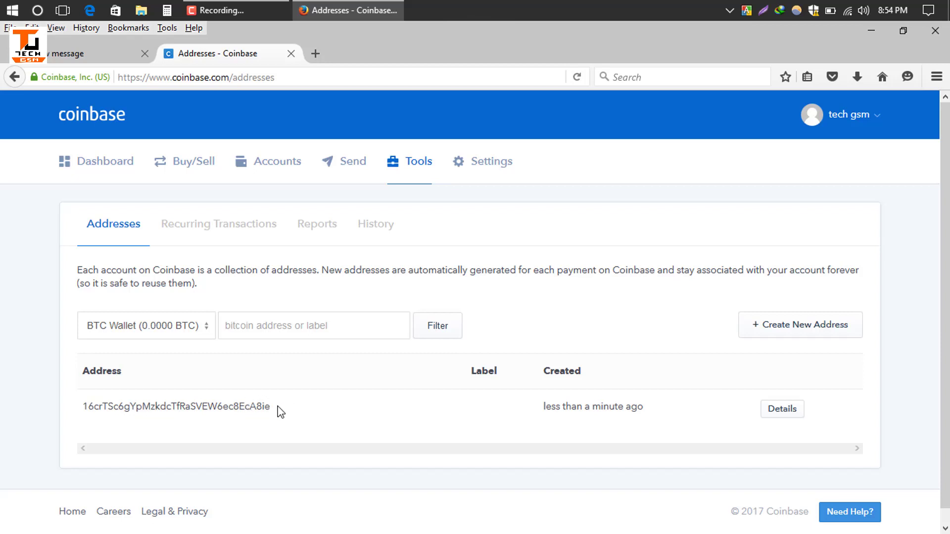
# Highlight the full text of the new bitcoin address in the address table.
pyautogui.moveTo(281, 407); pyautogui.dragTo(132, 407)
pyautogui.click(229, 413)
pyautogui.moveTo(80, 407); pyautogui.dragTo(343, 404)
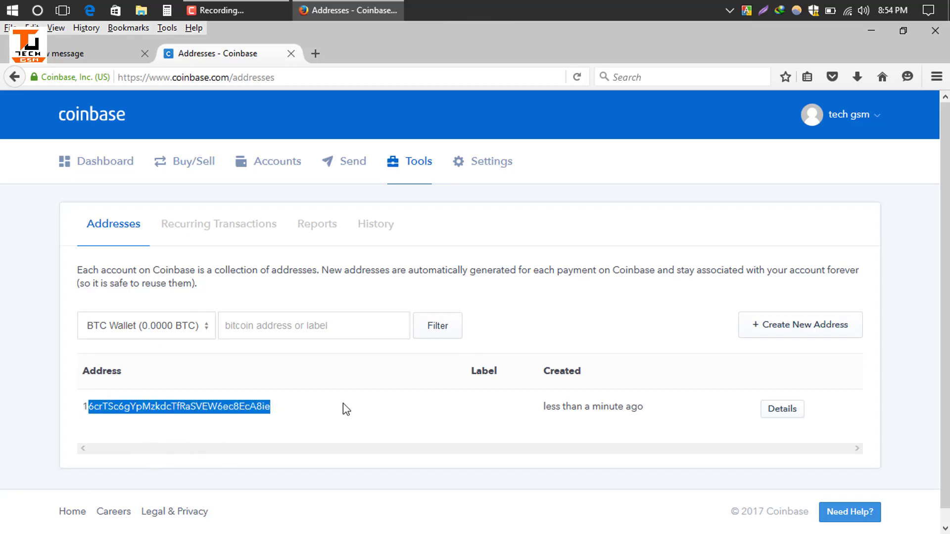
pyautogui.click(343, 404)
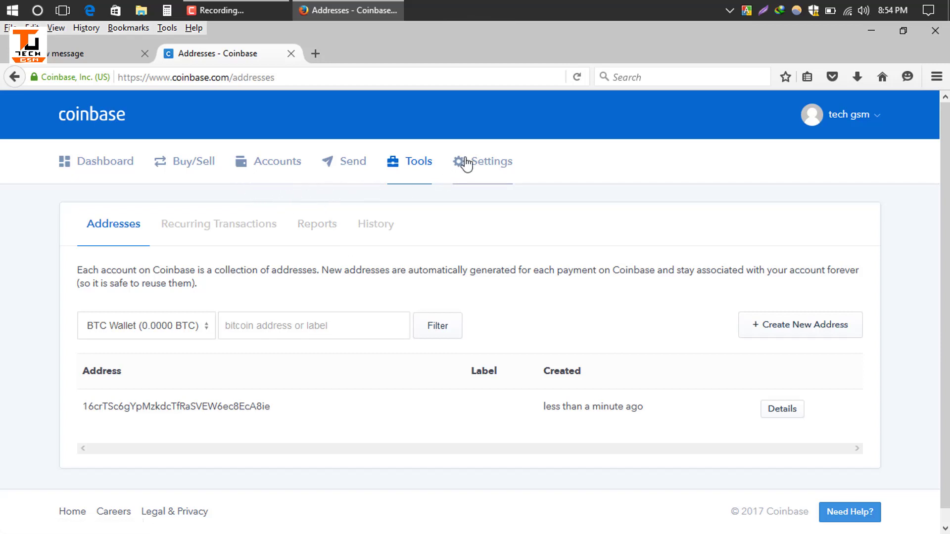
# Go to Settings, then the Security tab, and review its empty phone list and two-factor setting.
pyautogui.click(460, 161)
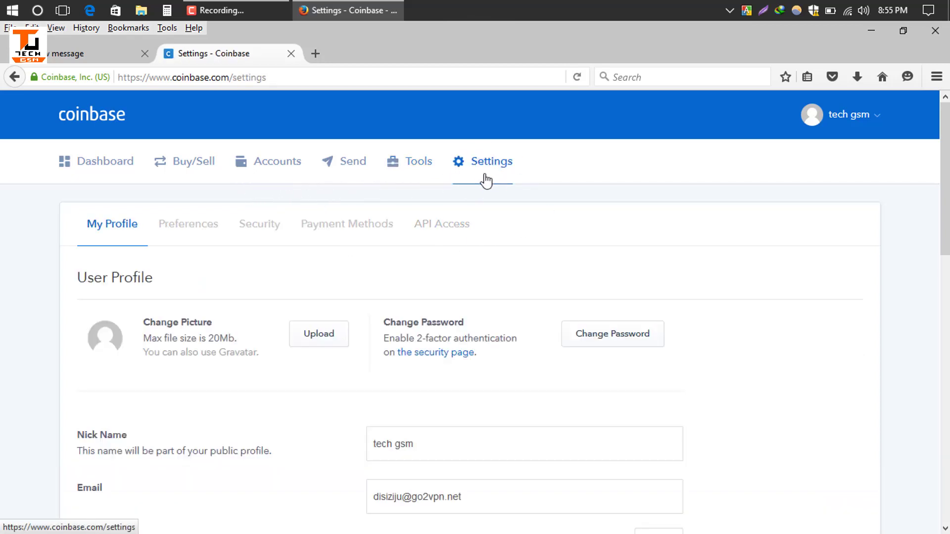
pyautogui.scroll(-2, 478, 247)
pyautogui.scroll(2, 478, 229)
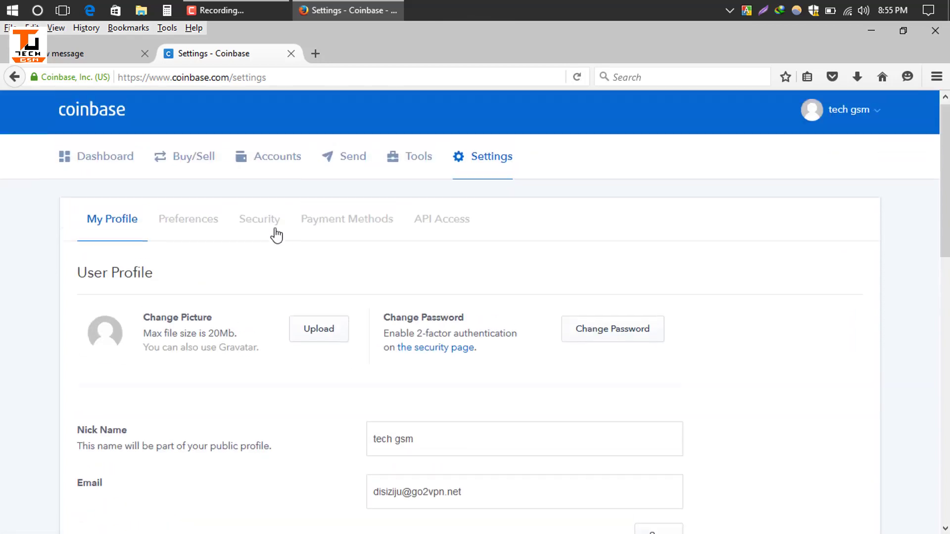
pyautogui.click(270, 231)
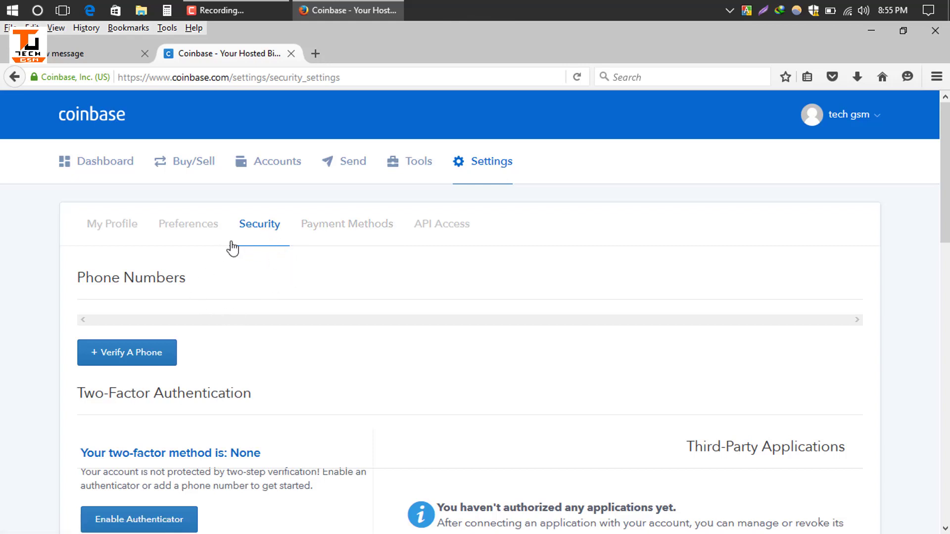
pyautogui.scroll(-1, 317, 334)
pyautogui.scroll(-1, 317, 335)
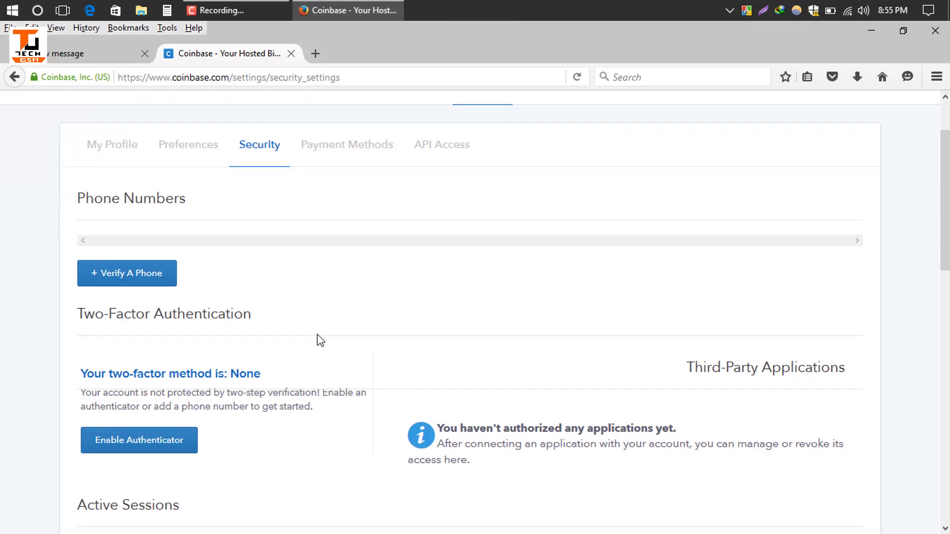
pyautogui.scroll(2, 317, 335)
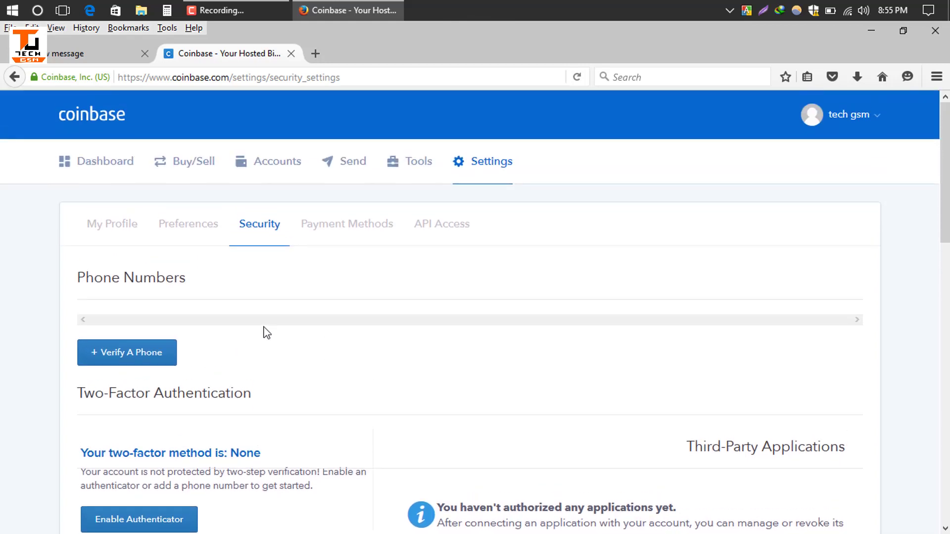
# Enter the Bangladesh phone number to verify in the phone verification dialog.
pyautogui.click(144, 354)
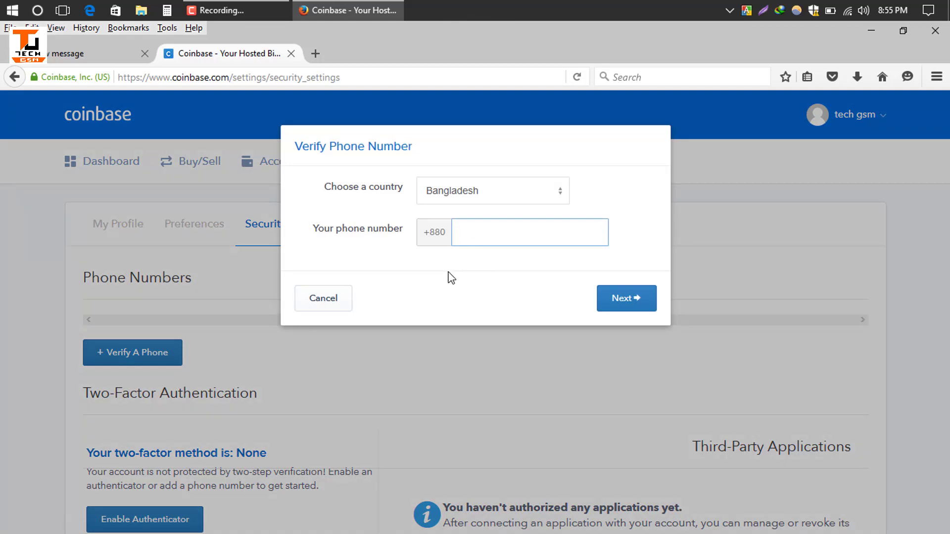
pyautogui.click(463, 272)
pyautogui.click(385, 240)
pyautogui.click(499, 272)
# Send the verification SMS and submit the received code, then back out and cancel the dialog.
pyautogui.click(639, 297)
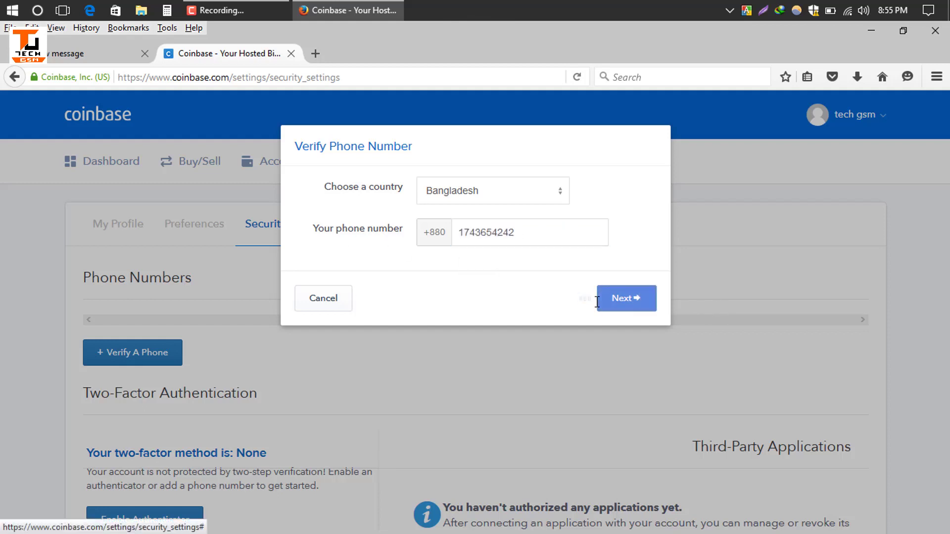
pyautogui.click(400, 299)
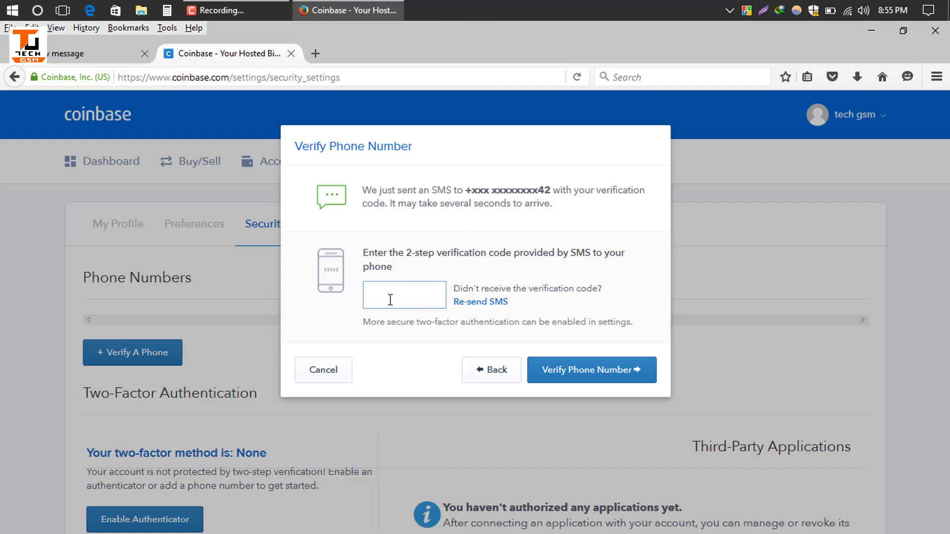
pyautogui.click(555, 370)
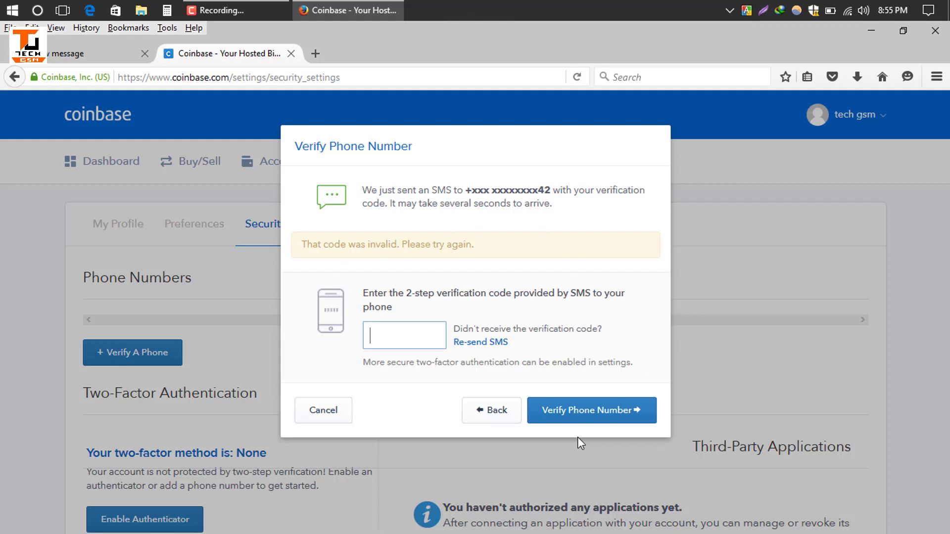
pyautogui.click(497, 411)
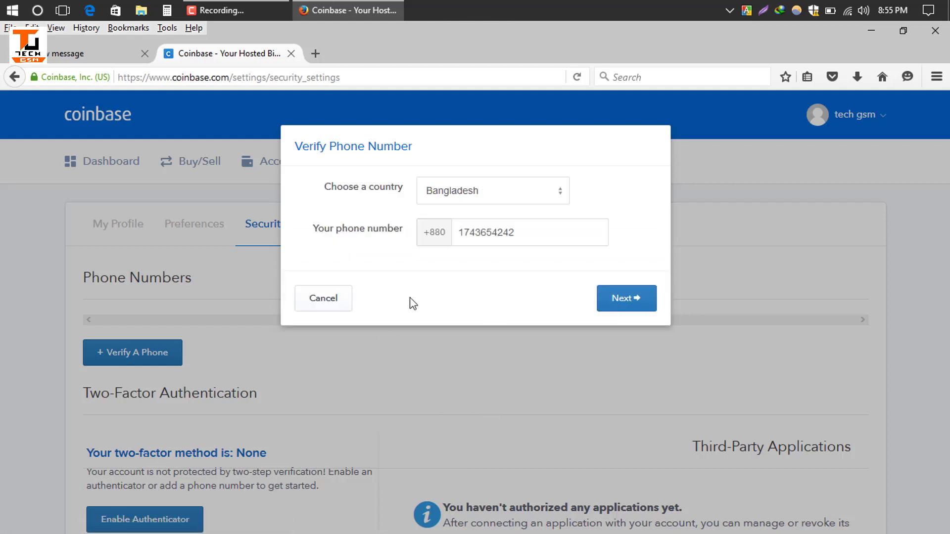
pyautogui.click(310, 297)
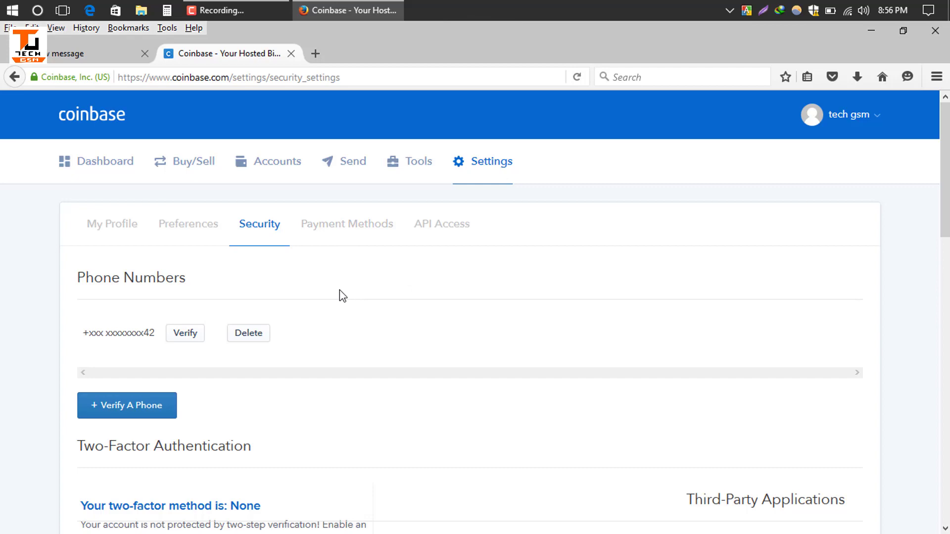
# Go to the Dashboard with the BDT332,178.02 Bitcoin price and one-month chart.
pyautogui.scroll(-5, 344, 297)
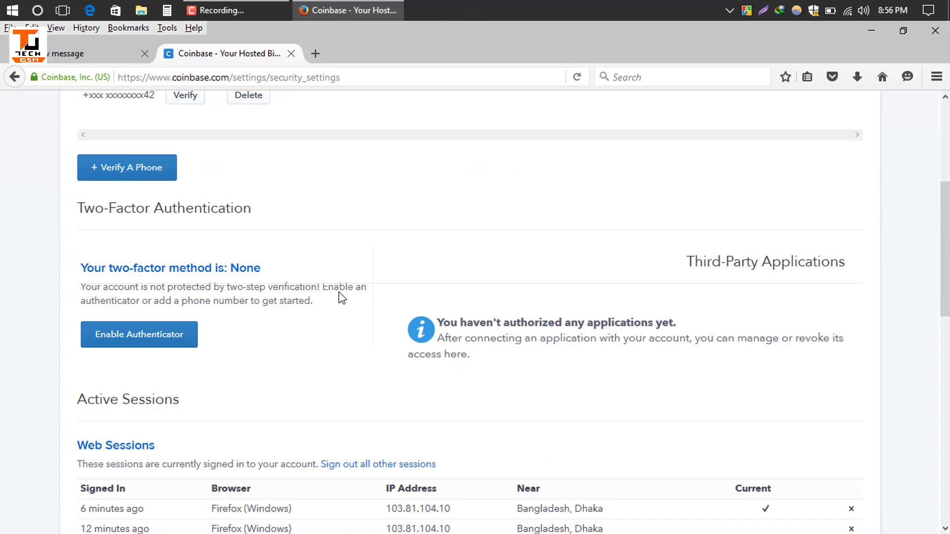
pyautogui.scroll(5, 340, 293)
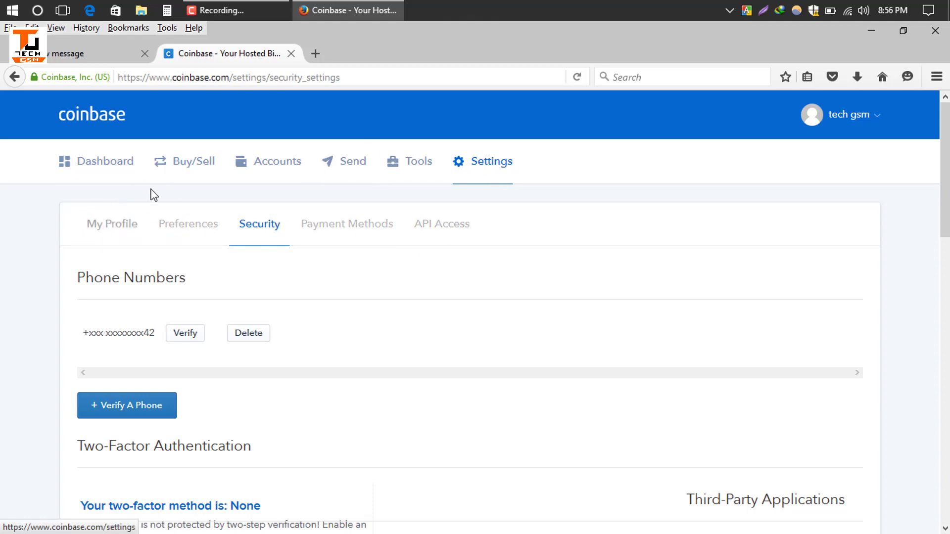
pyautogui.click(101, 167)
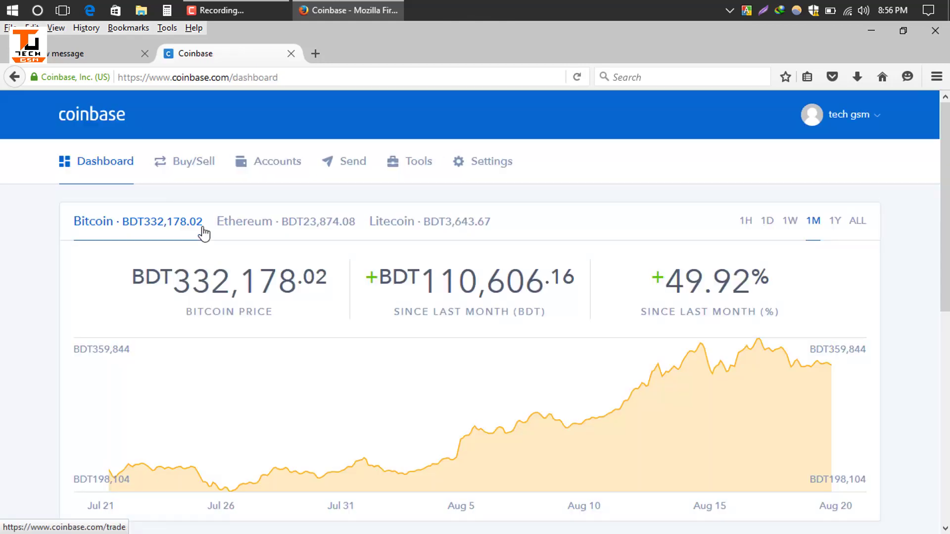
# Browse the Accounts page listing the zero-balance BTC, LTC and ETH wallets.
pyautogui.click(262, 165)
pyautogui.scroll(-2, 208, 297)
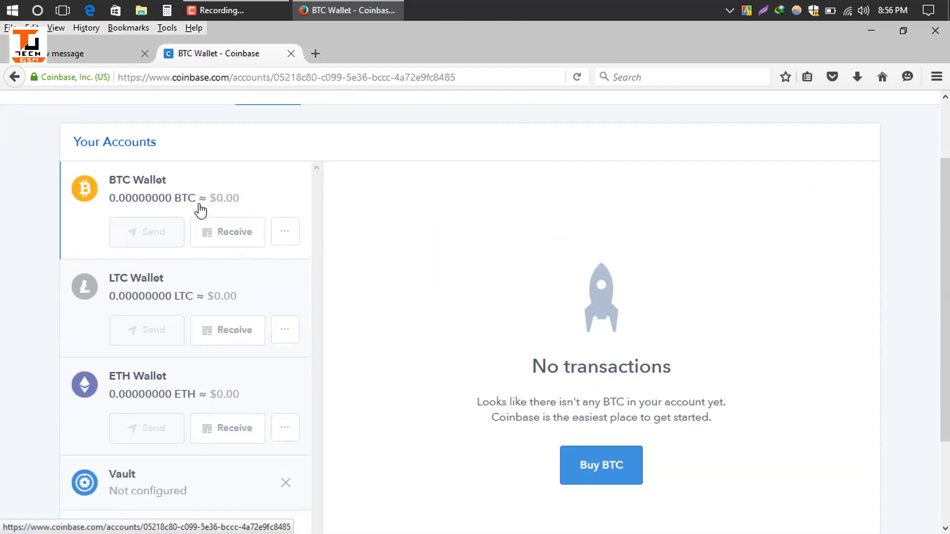
pyautogui.scroll(-3, 138, 333)
pyautogui.scroll(5, 472, 275)
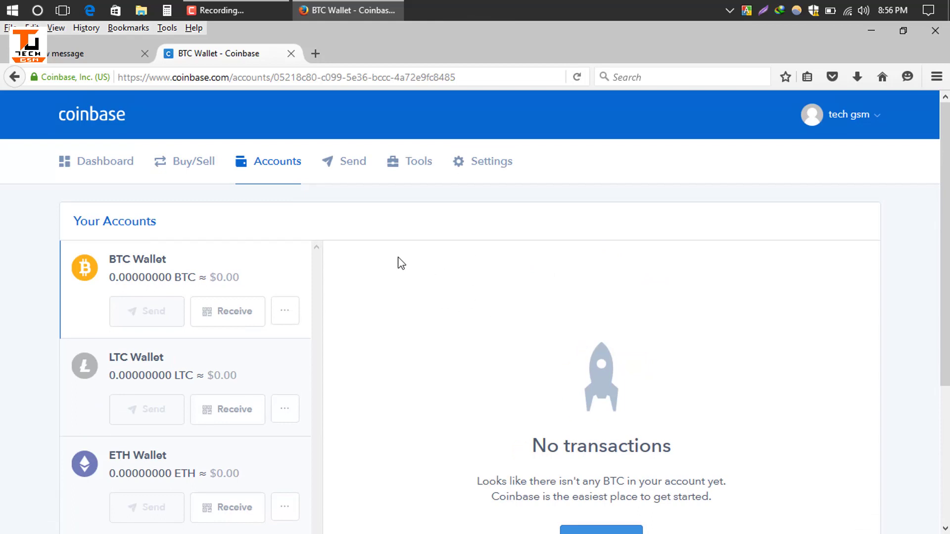
pyautogui.scroll(-3, 574, 397)
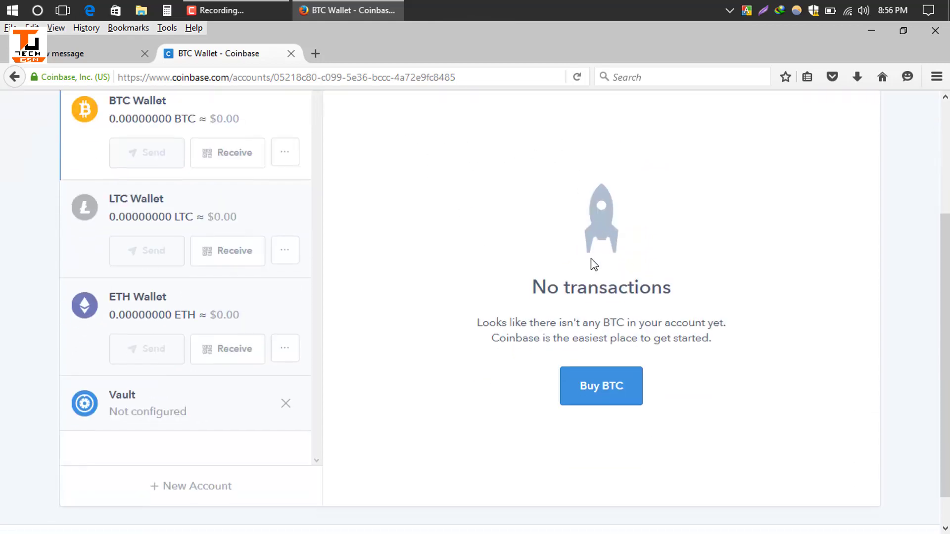
pyautogui.scroll(3, 498, 280)
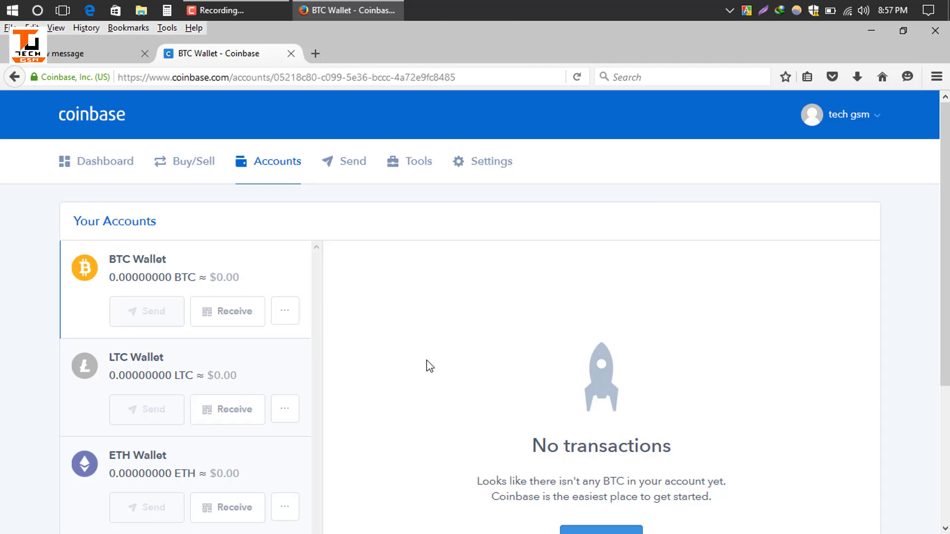
pyautogui.scroll(-4, 403, 321)
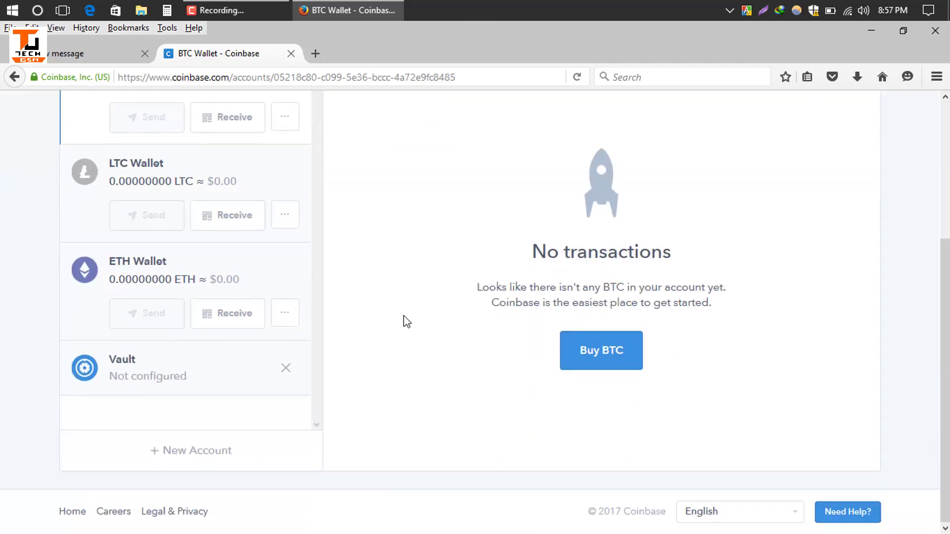
pyautogui.scroll(4, 404, 319)
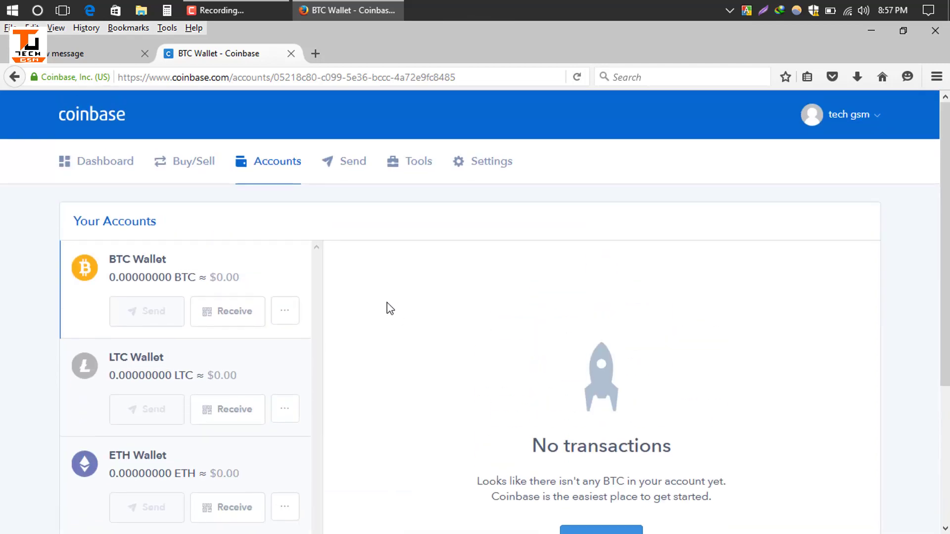